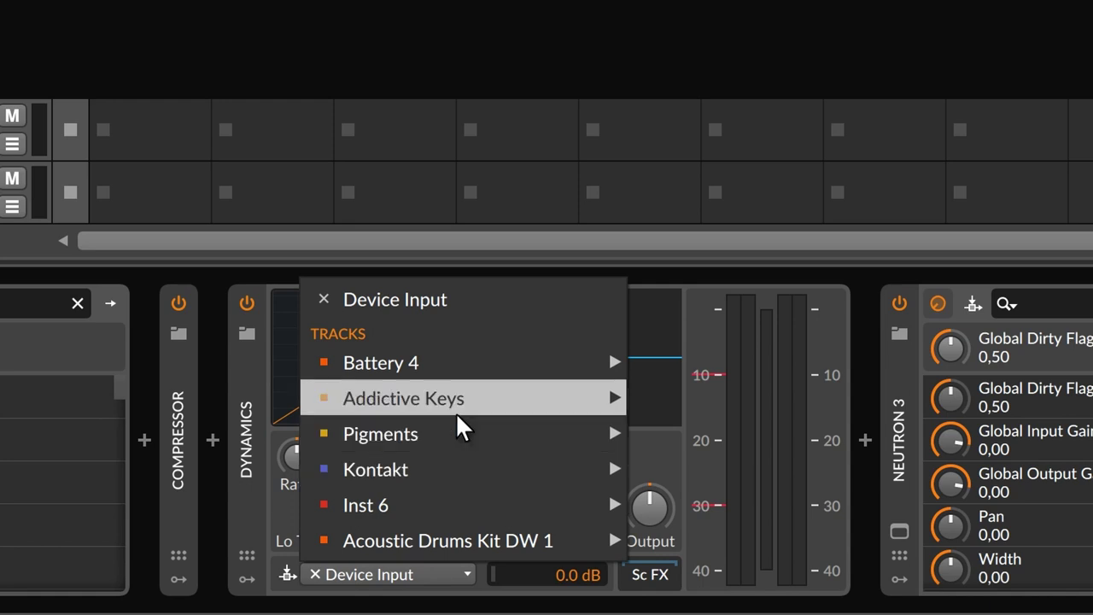
- Set the Dynamics device's sidechain source to Addictive Keys (PRE)
mouse_move(457, 414)
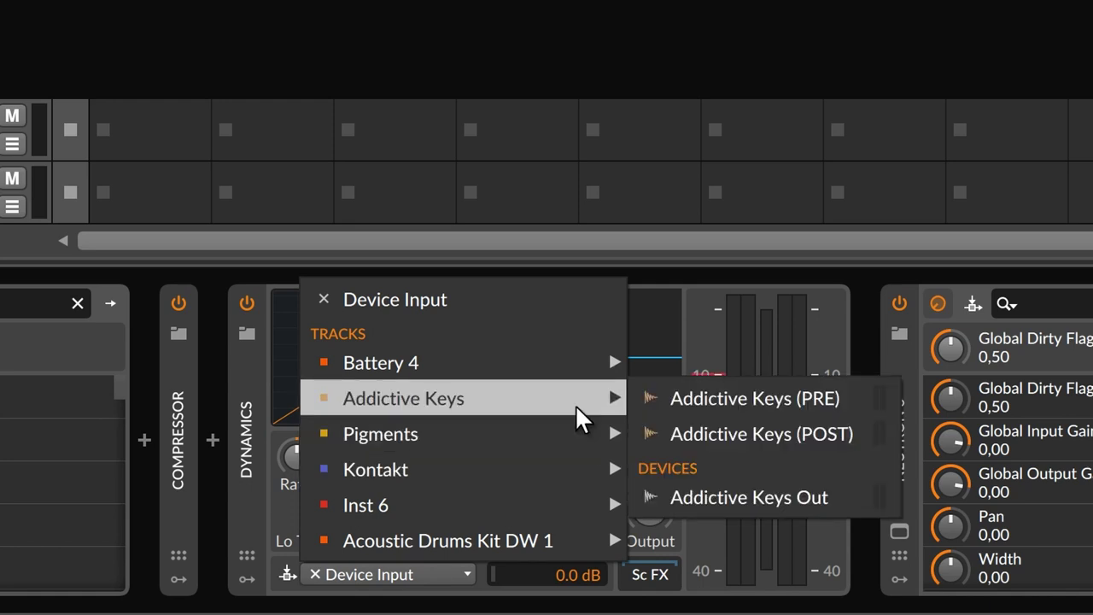
left_click(876, 398)
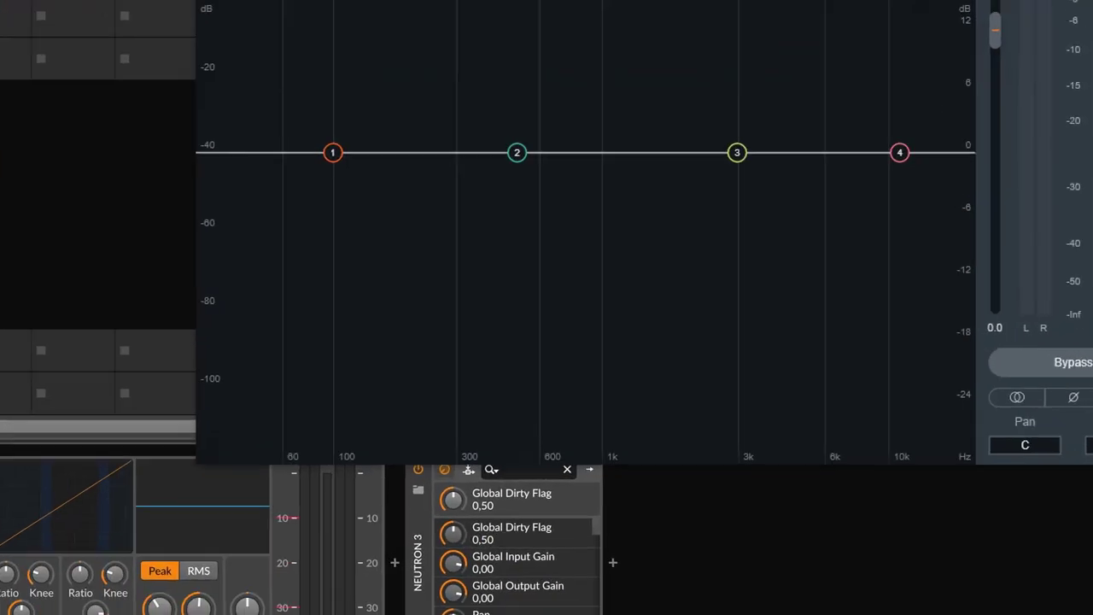
- Close the Neutron 3 plug-in window and open the device's list of sidechain inputs, looking at the Addictive Keys entry
left_click(963, 90)
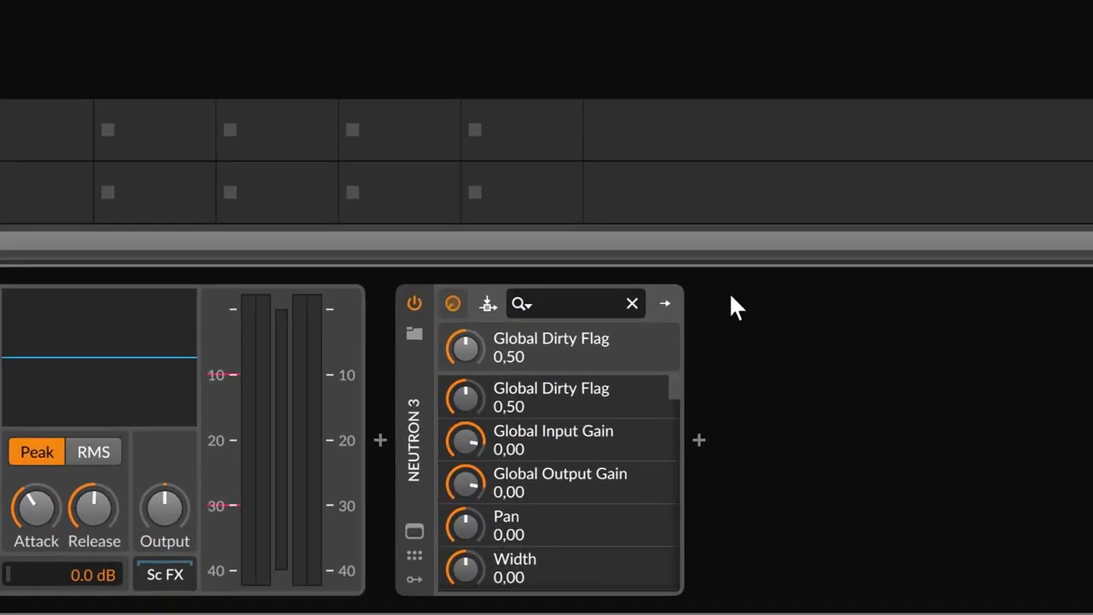
left_click(485, 304)
left_click(497, 360)
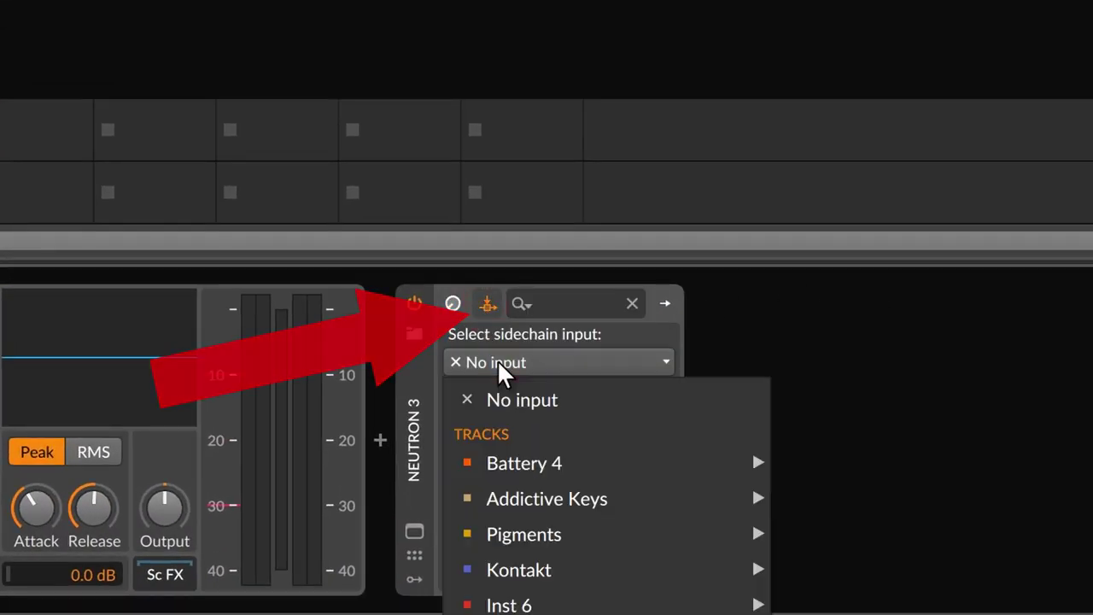
mouse_move(520, 504)
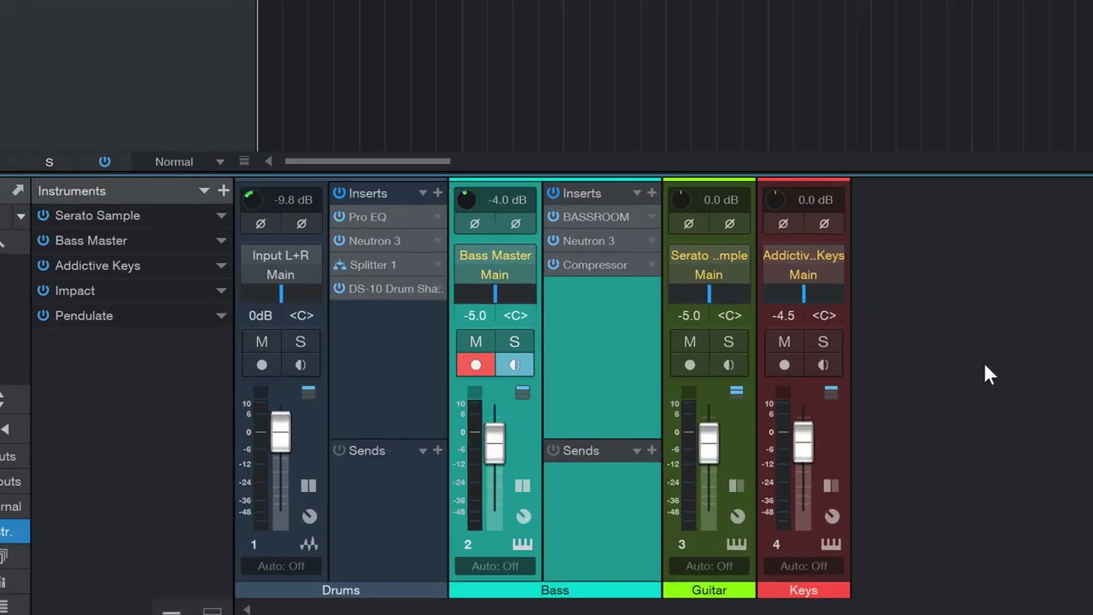
- Switch to Studio One, enable the sidechain on the Bass channel's Compressor and feed it from the Drums track
left_click(305, 422)
left_click(517, 423)
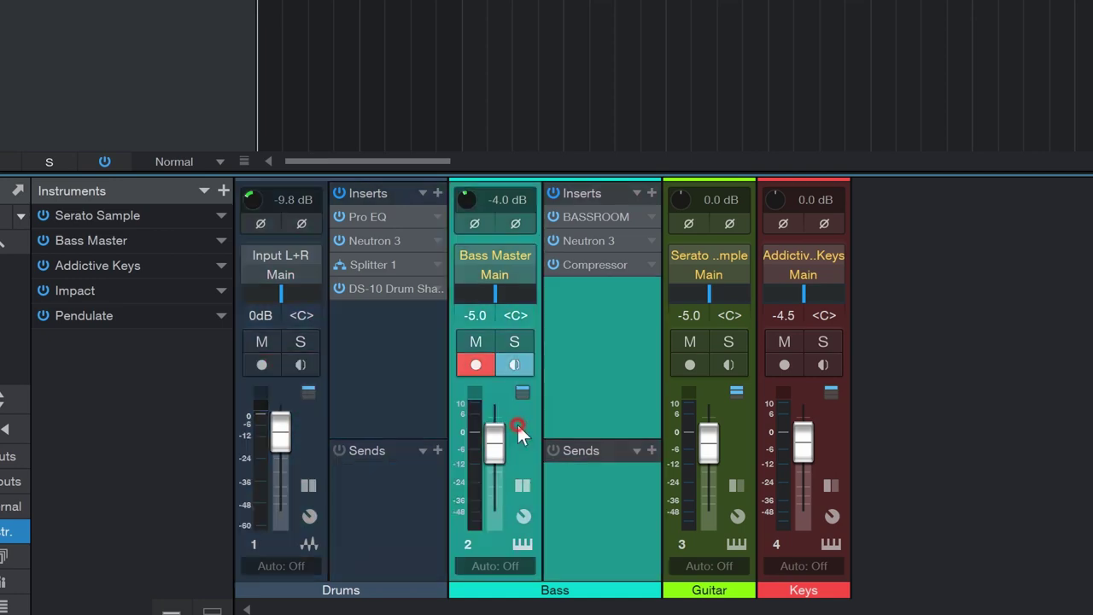
left_click(596, 265)
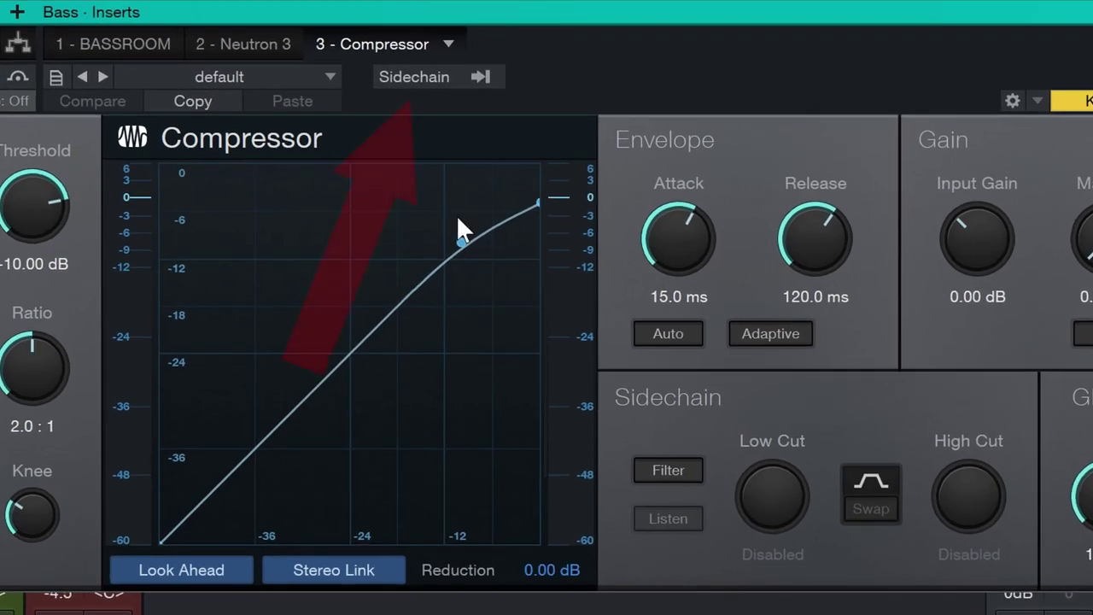
left_click(410, 76)
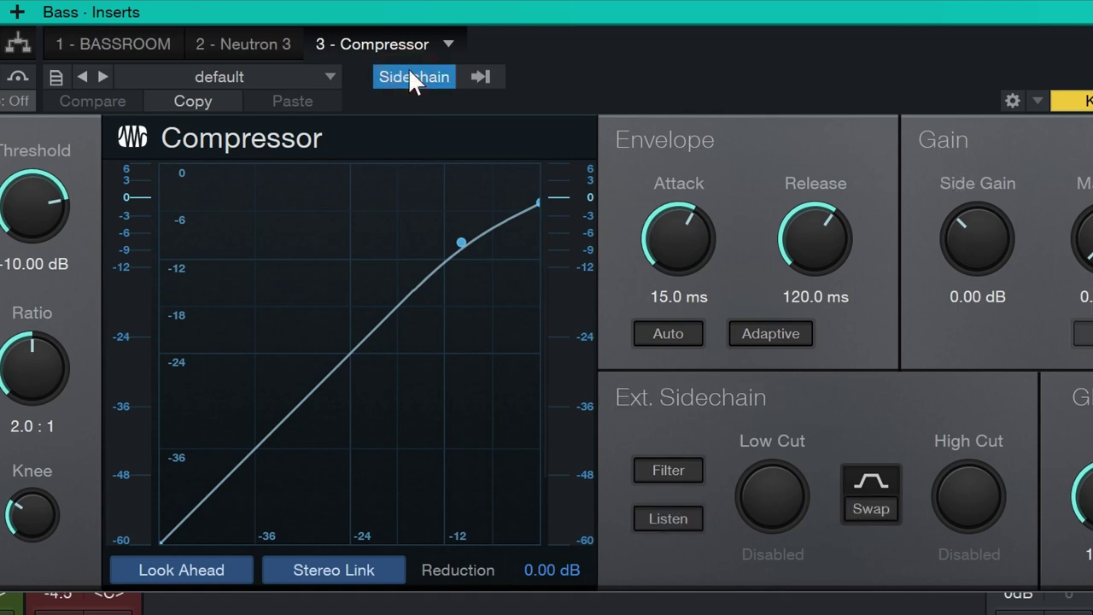
left_click(476, 73)
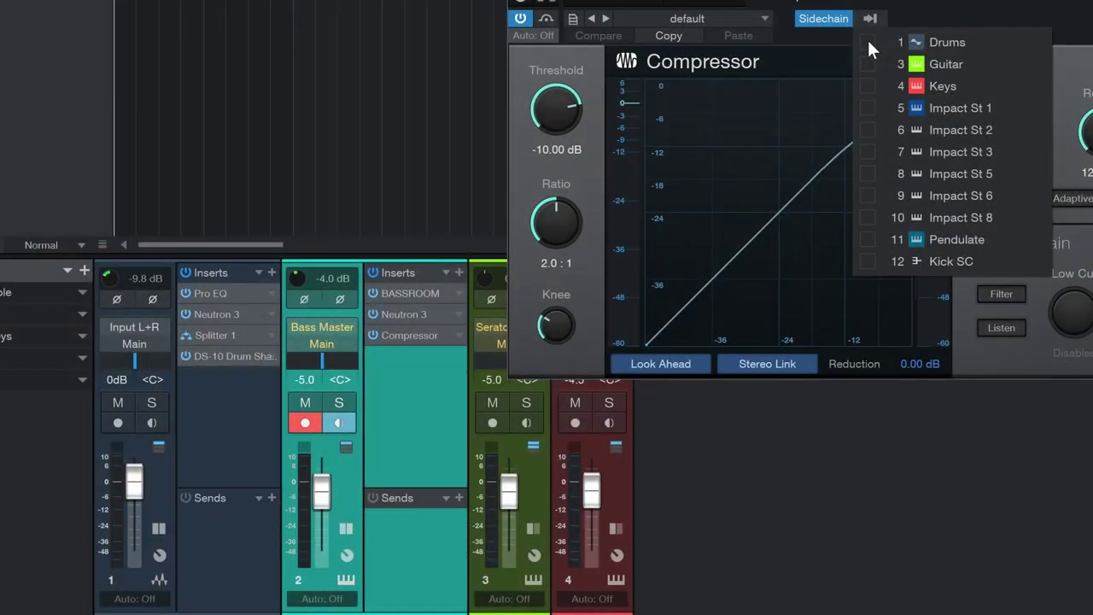
left_click(868, 40)
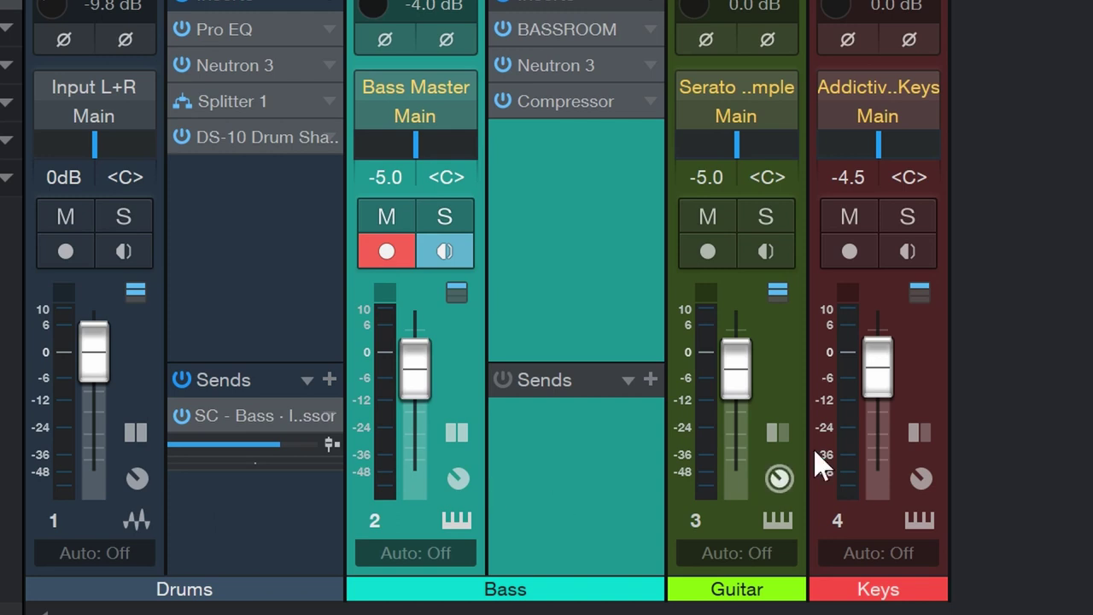
- Expand the Guitar channel, send Bass to the Guitar Compressor's sidechain, and open that compressor's sidechain source list
left_click(798, 376)
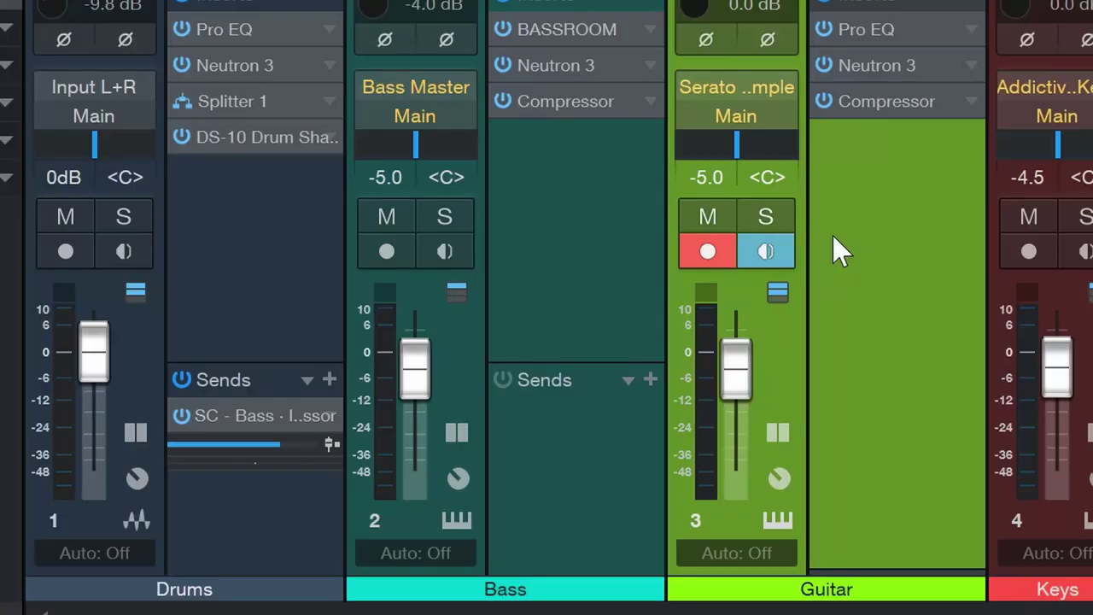
left_click(650, 381)
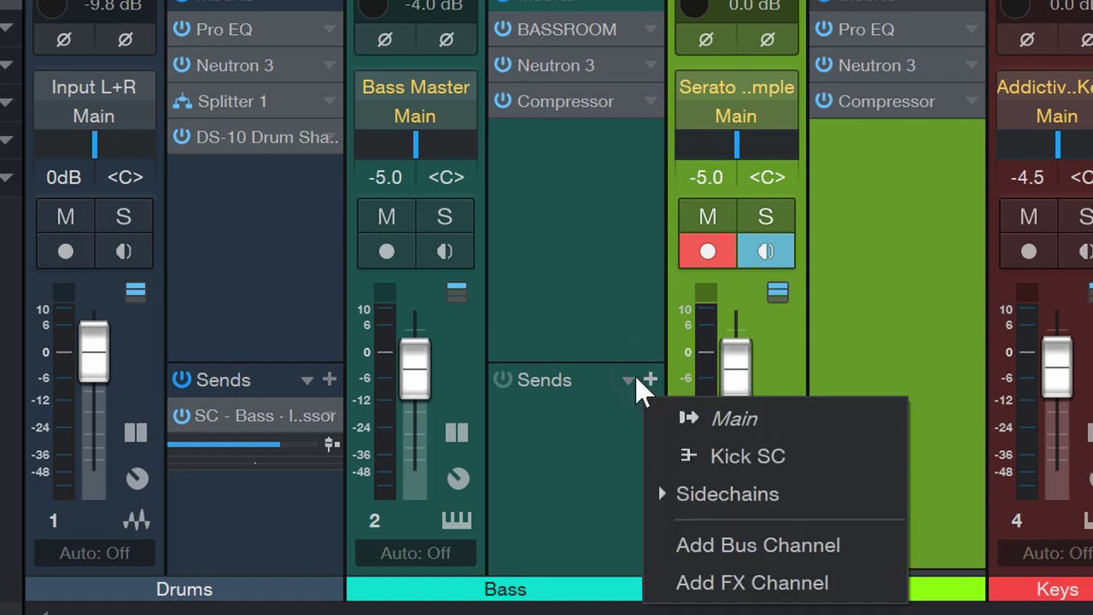
left_click(658, 495)
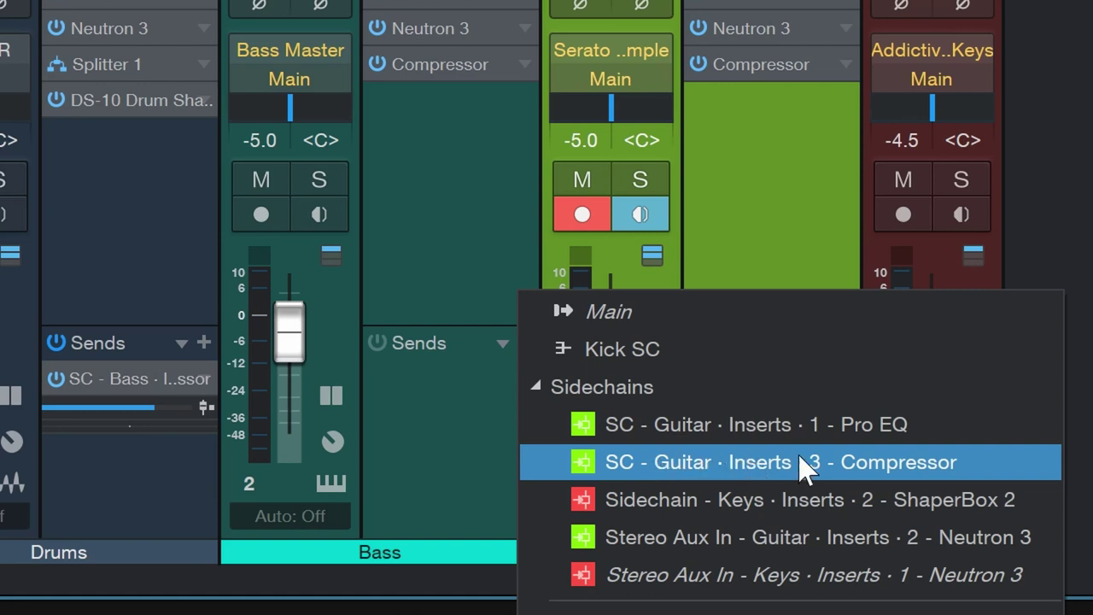
left_click(865, 465)
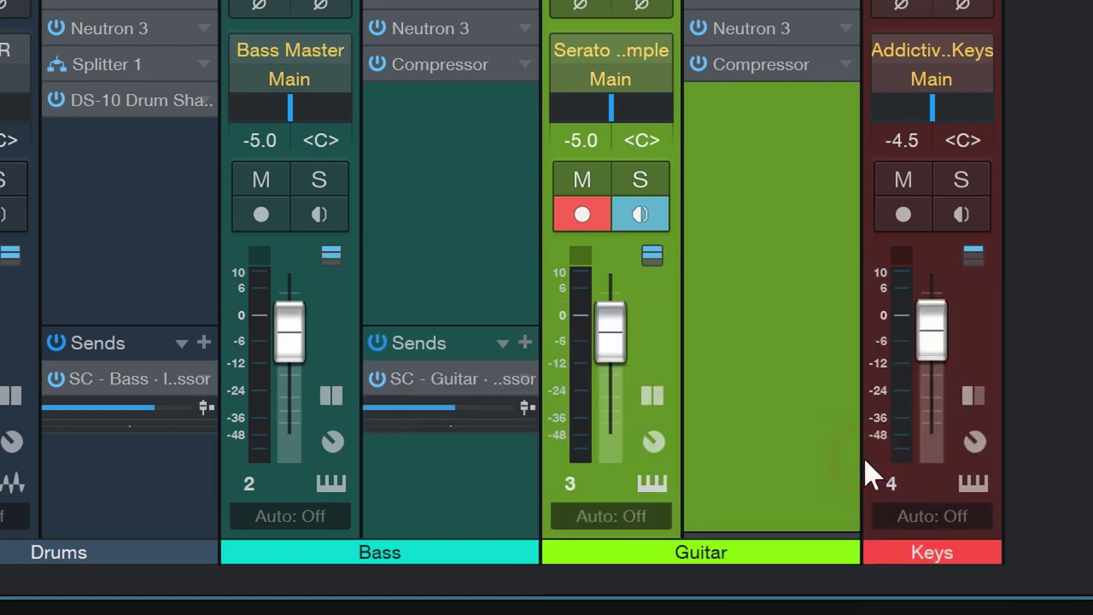
double_click(771, 64)
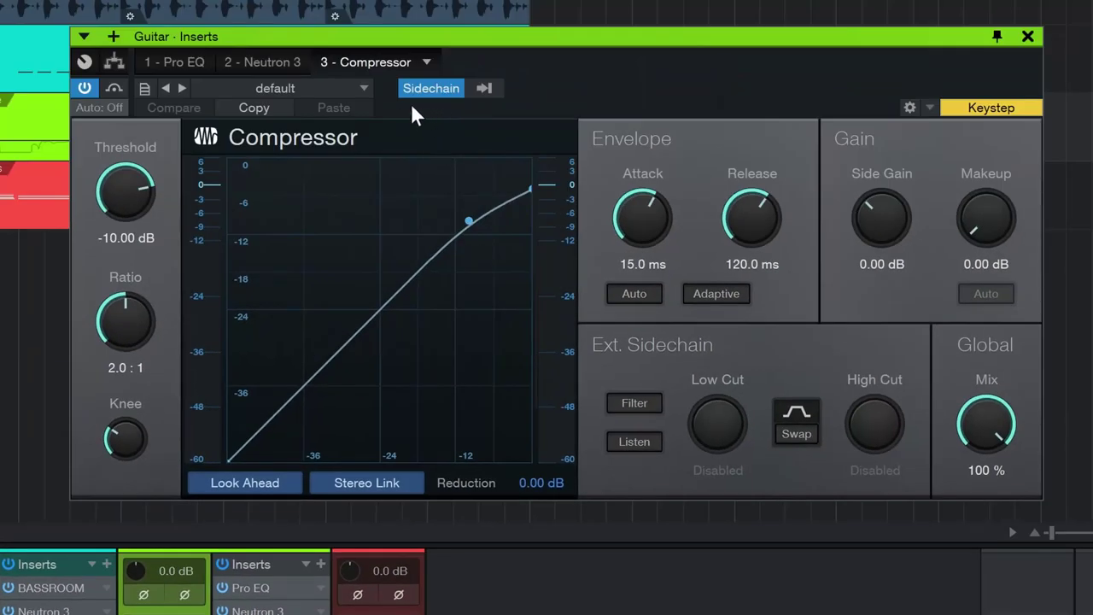
left_click(476, 84)
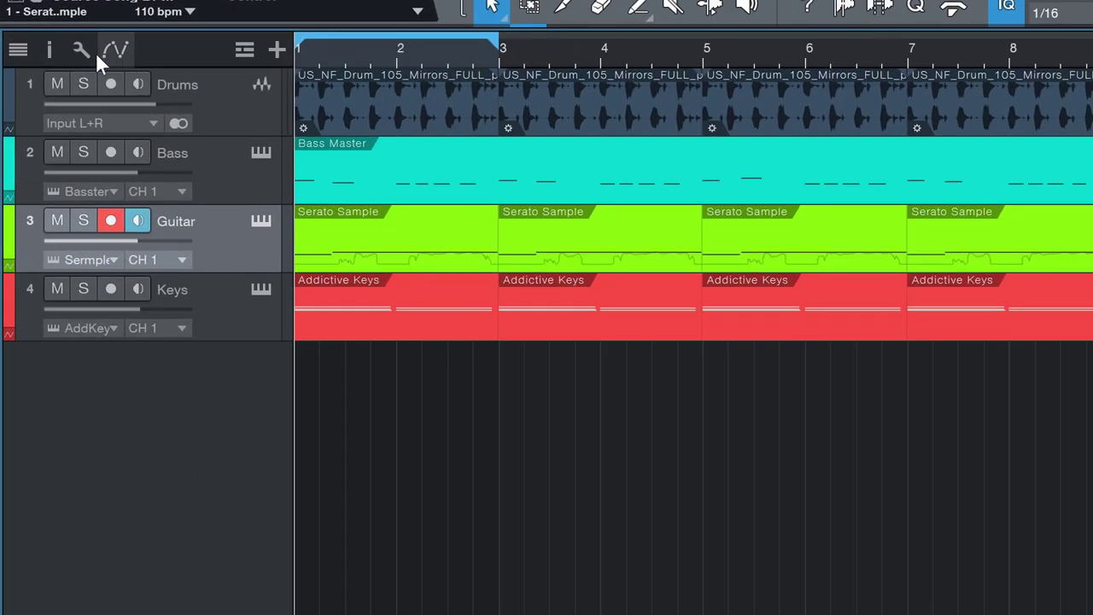
- Show the Guitar track's inspector and set its Transpose to -19
left_click(46, 49)
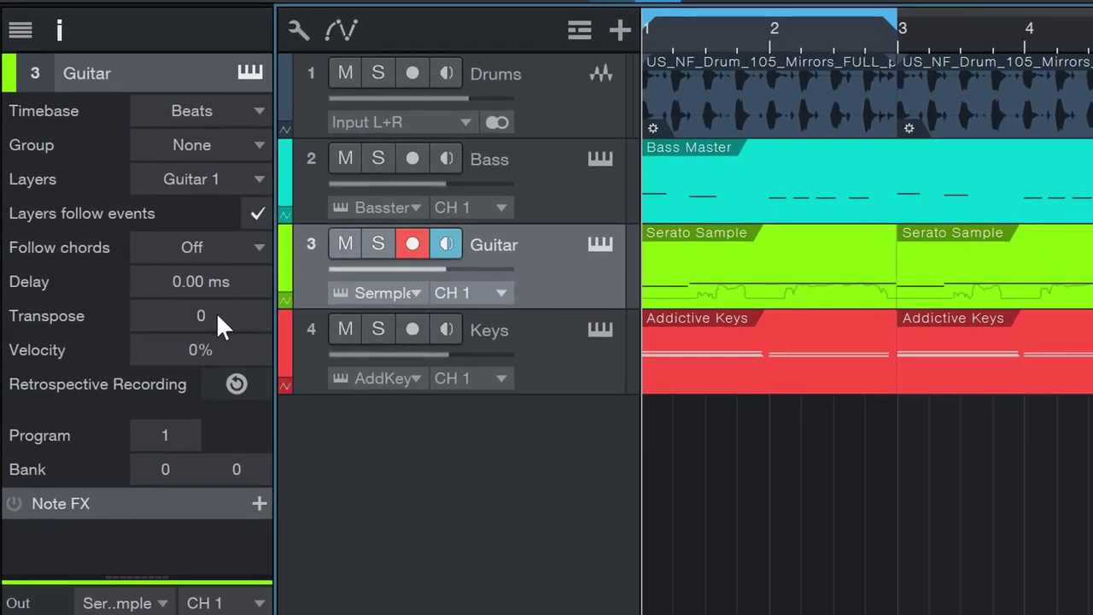
left_click_drag(220, 305, 242, 352)
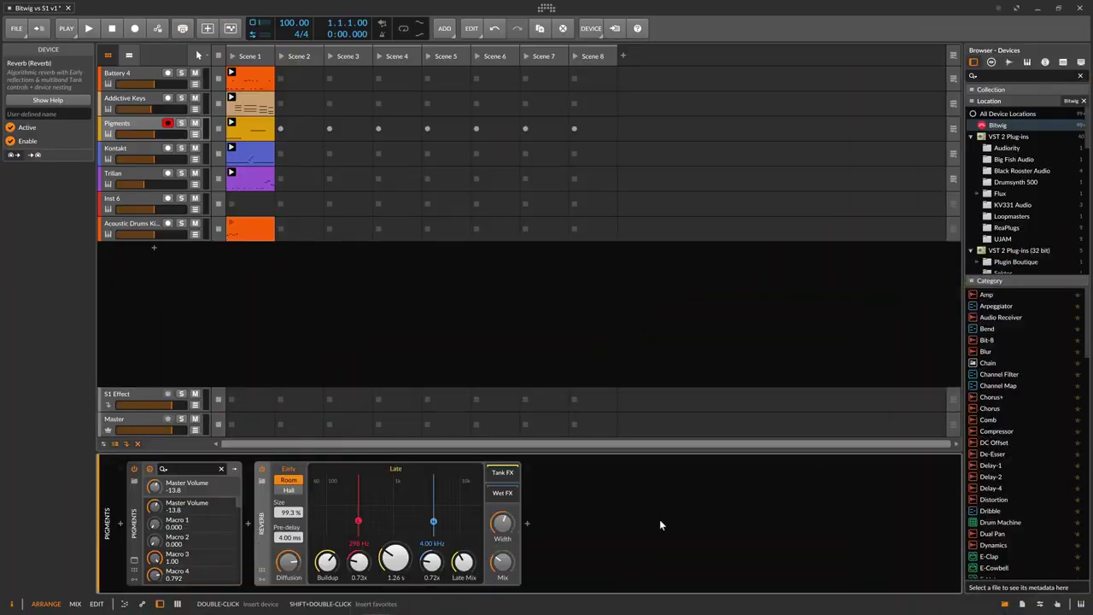
- Switch to Bitwig Studio, show the Pigments track's inspector, and add a Delay-1 device after its Reverb
left_click(139, 126)
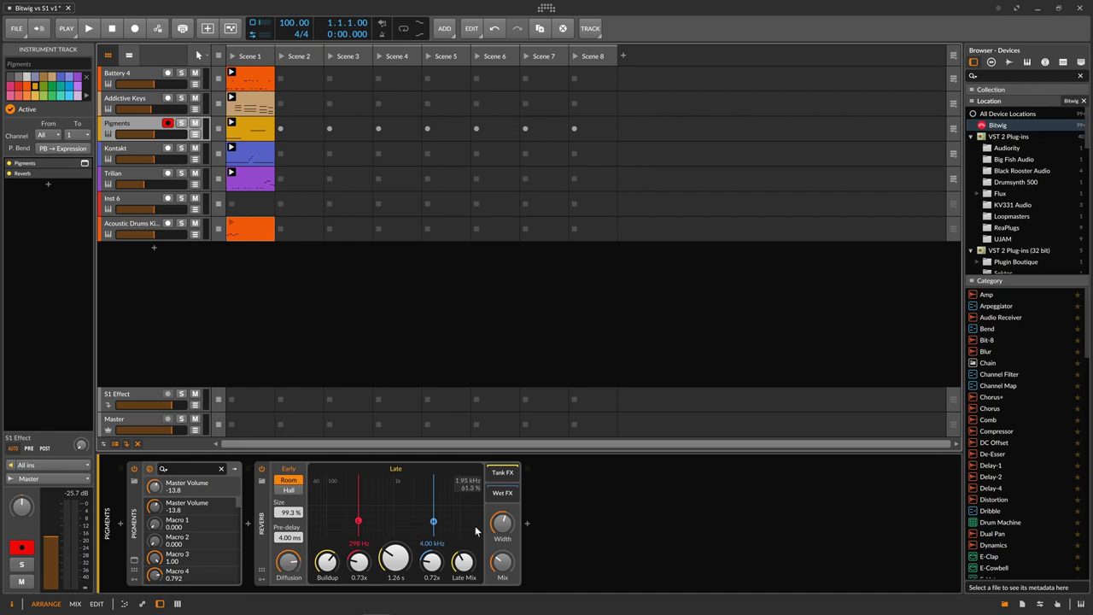
left_click(527, 523)
type("del")
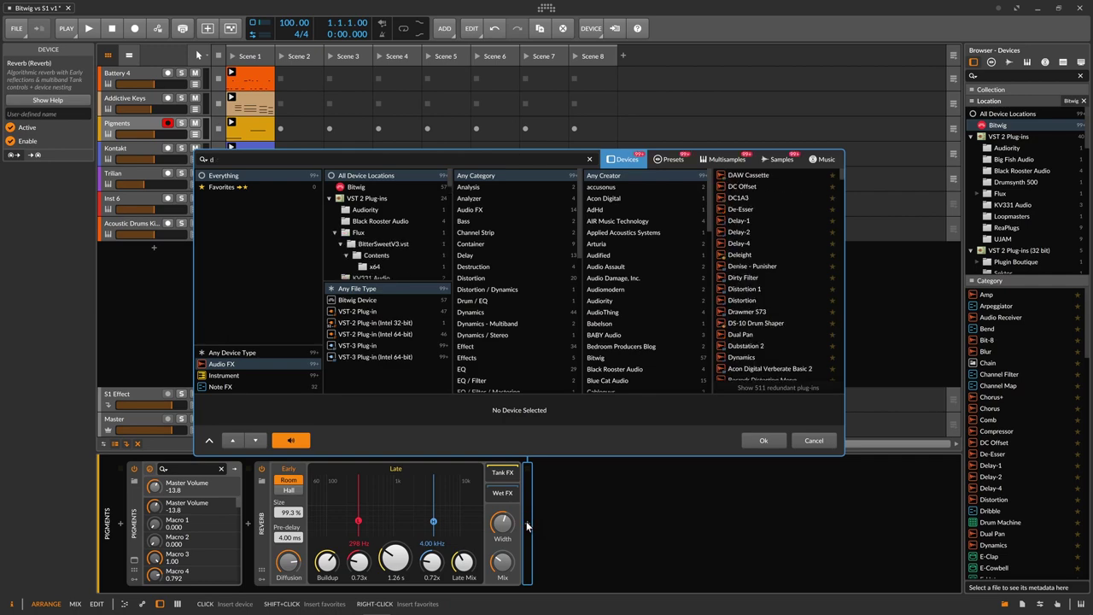
left_click(735, 175)
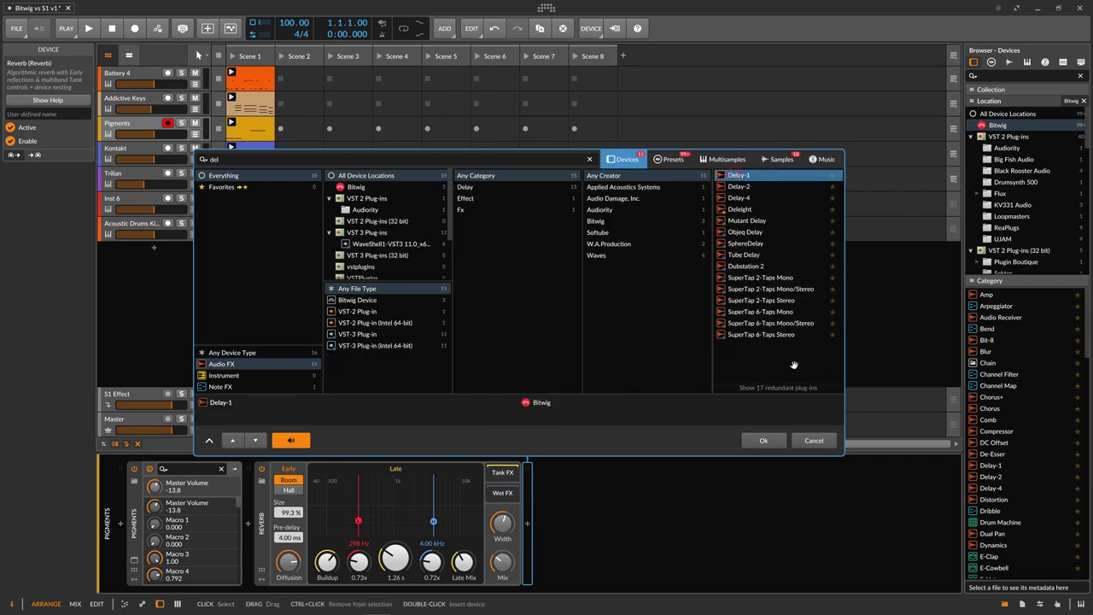
left_click(765, 440)
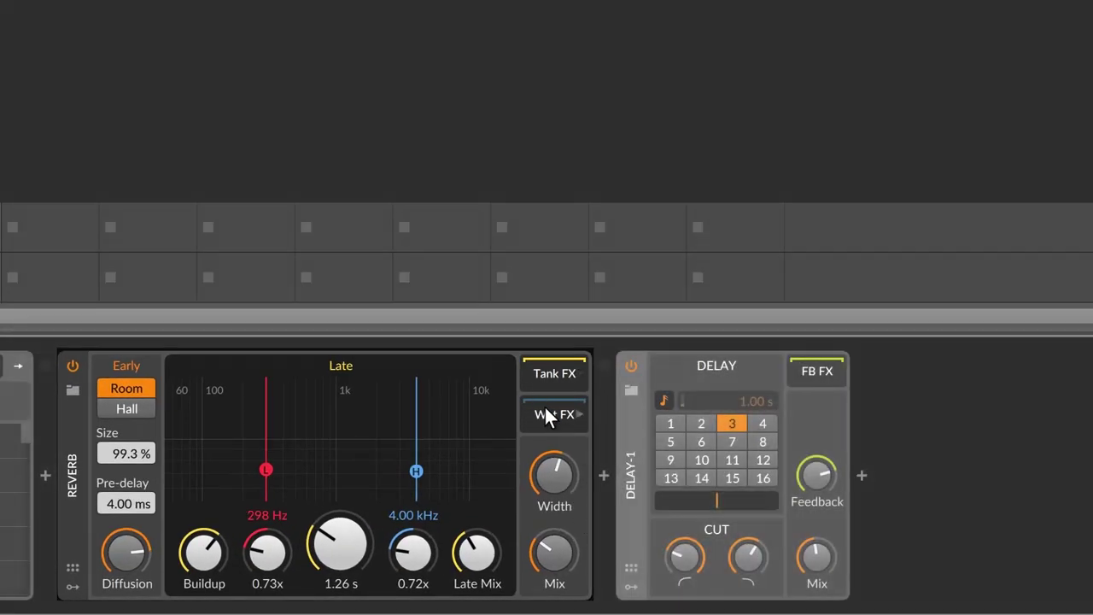
- Expand the Reverb's Wet FX chain and insert a Compressor in it
left_click(547, 410)
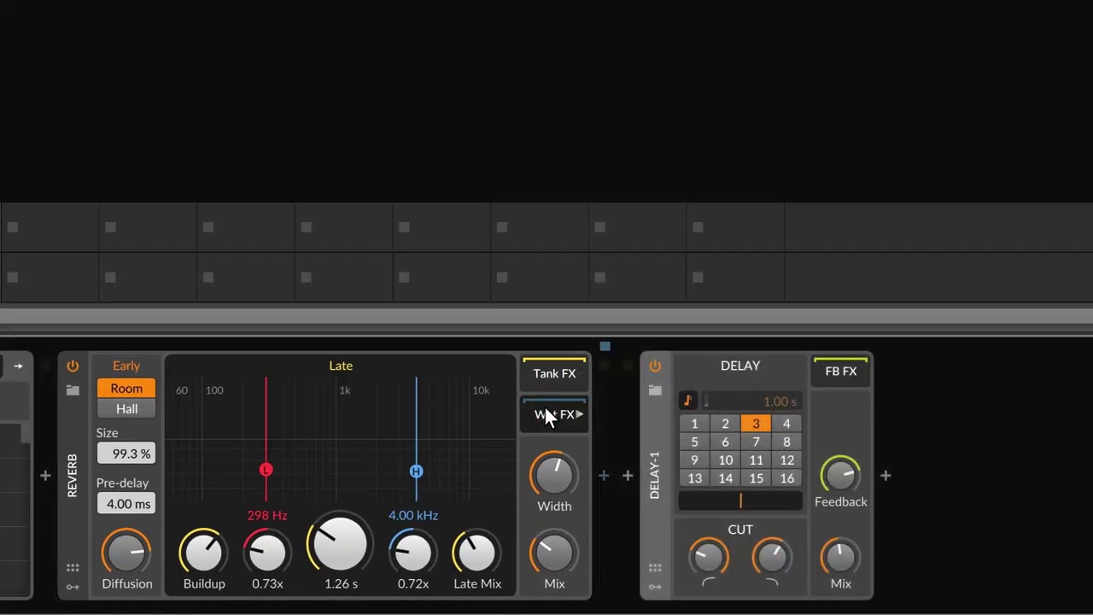
left_click(602, 475)
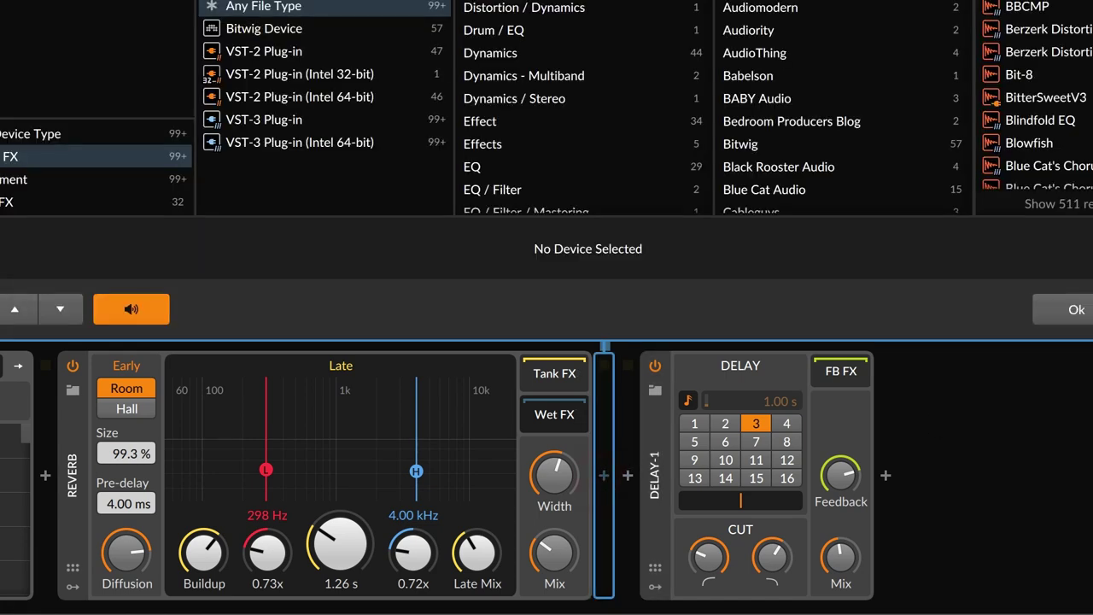
type("transient")
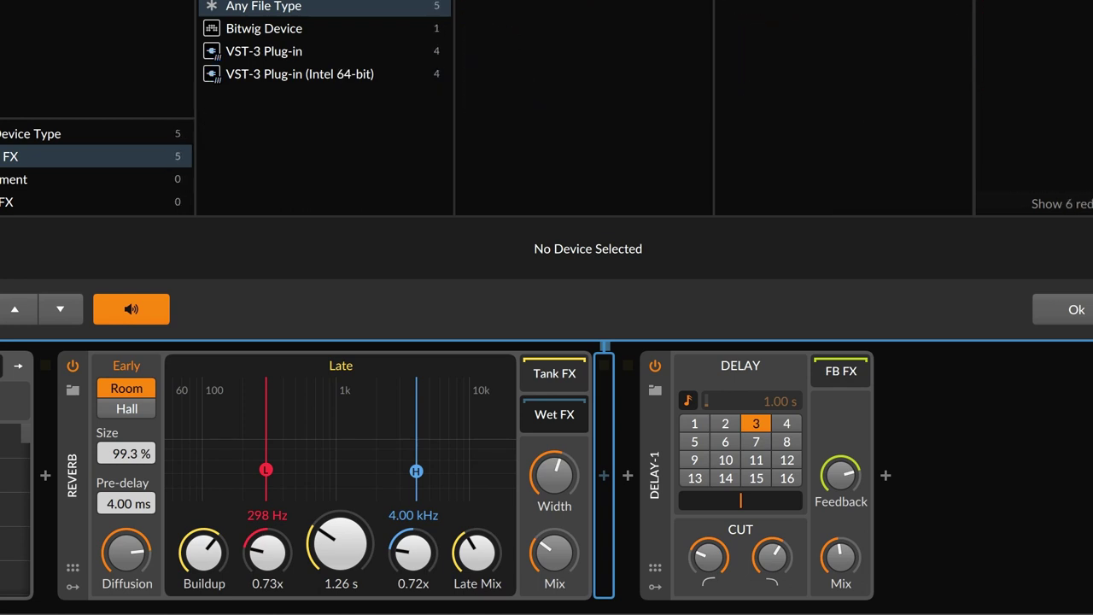
key("Down")
left_click(1078, 309)
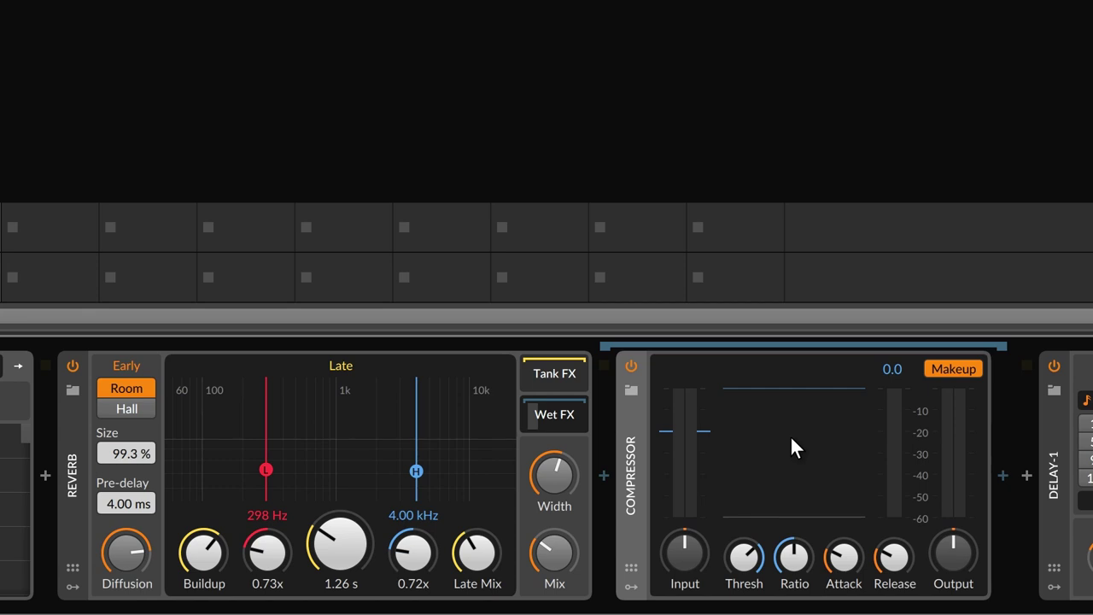
- Add an EQ+ device after the Compressor in the Reverb's Wet FX chain
left_click(999, 475)
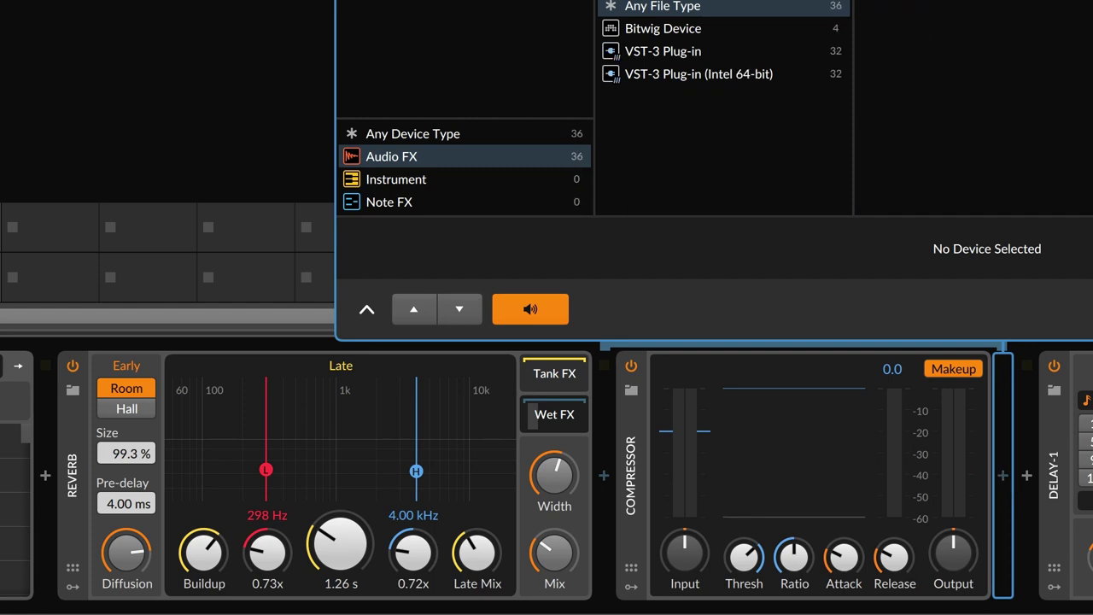
type("eq")
key("Return")
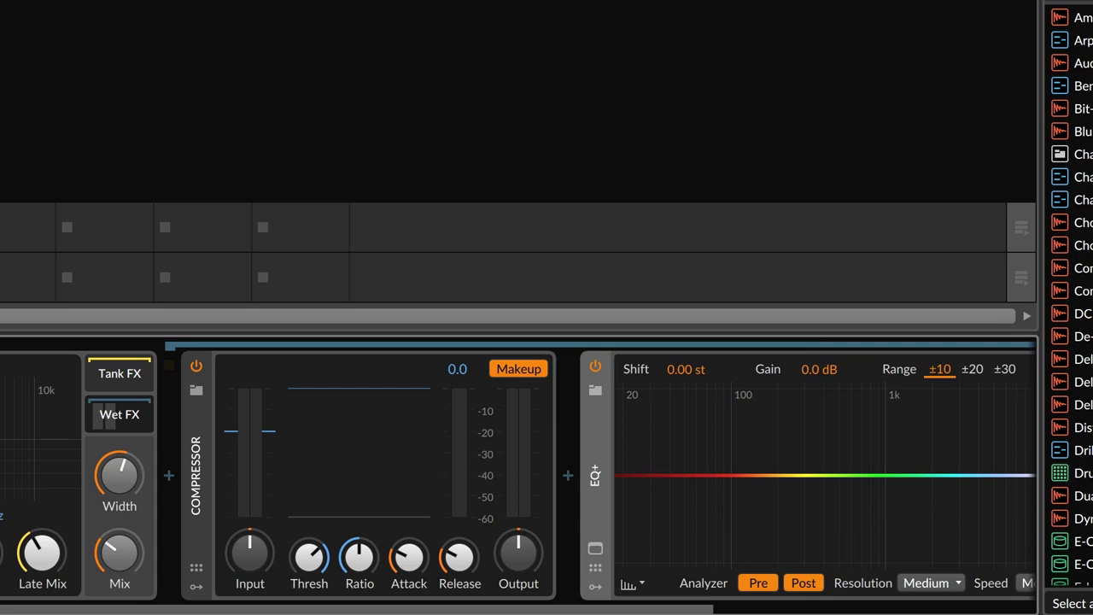
- Collapse the Reverb and insert an EQ+ device in Delay-1's FB FX chain
left_click(39, 489)
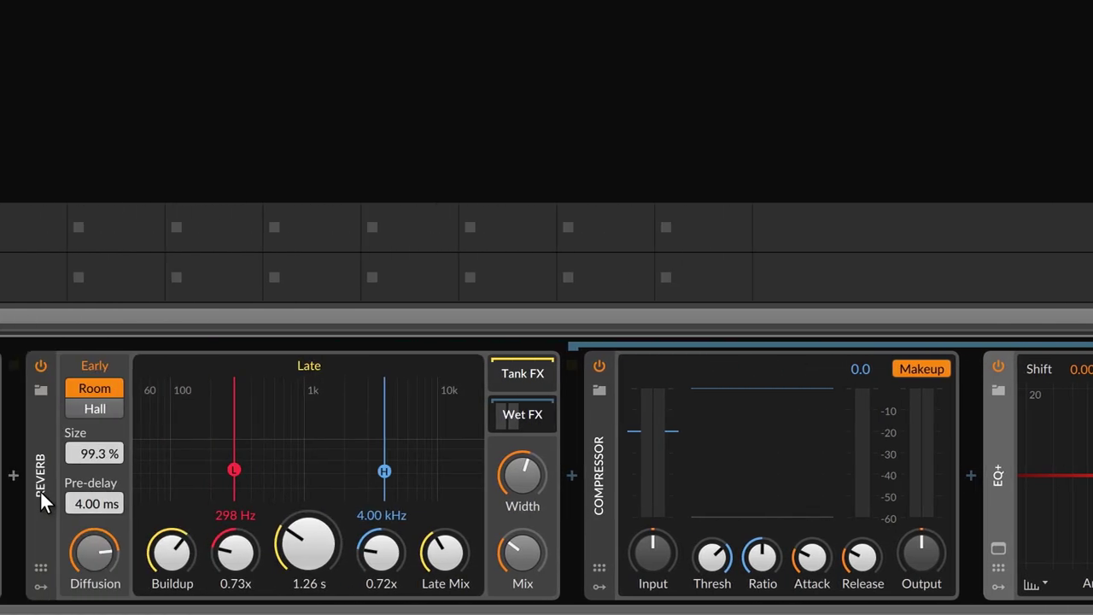
left_click(40, 490)
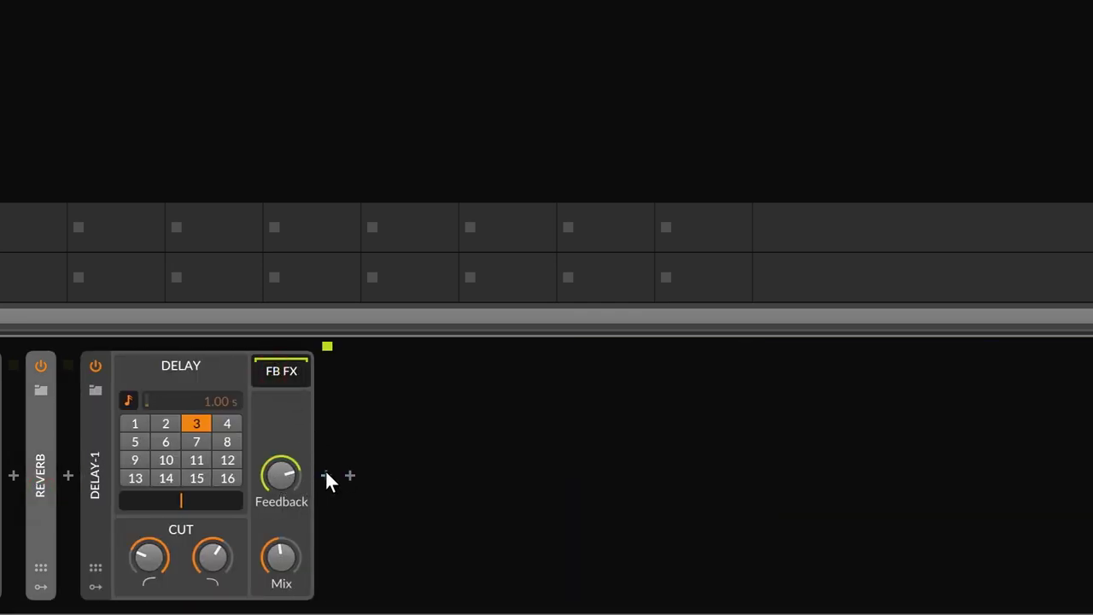
left_click(326, 475)
type("eq")
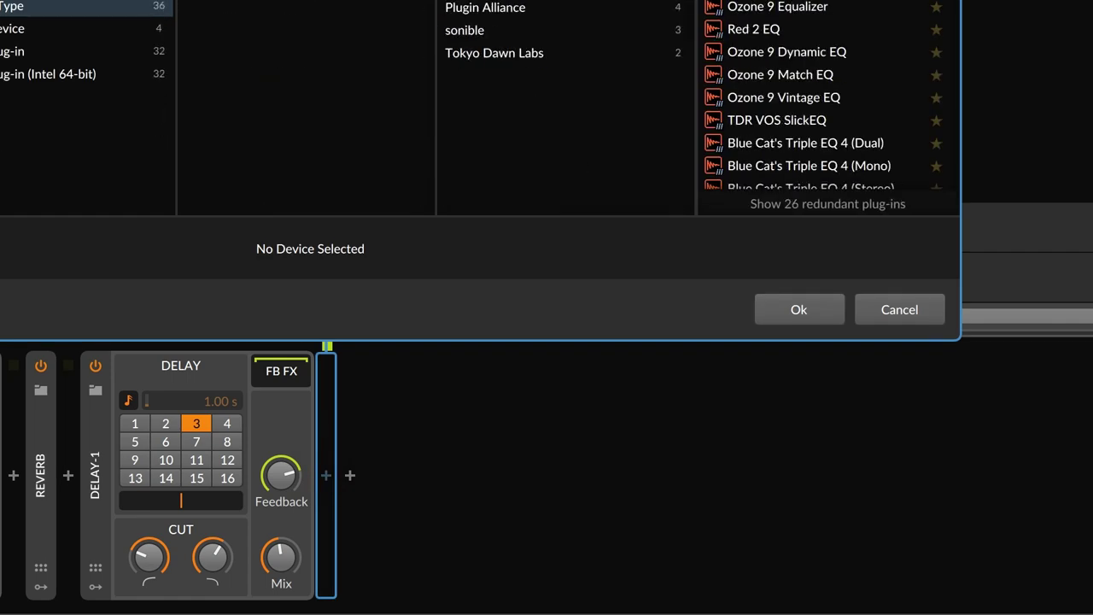
key("Down")
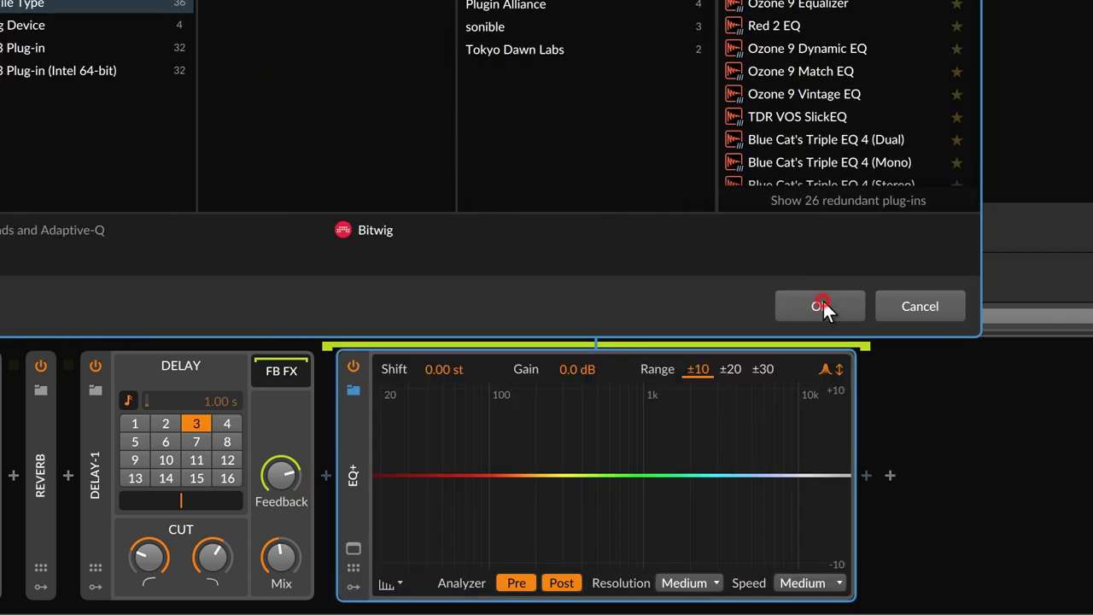
left_click(798, 309)
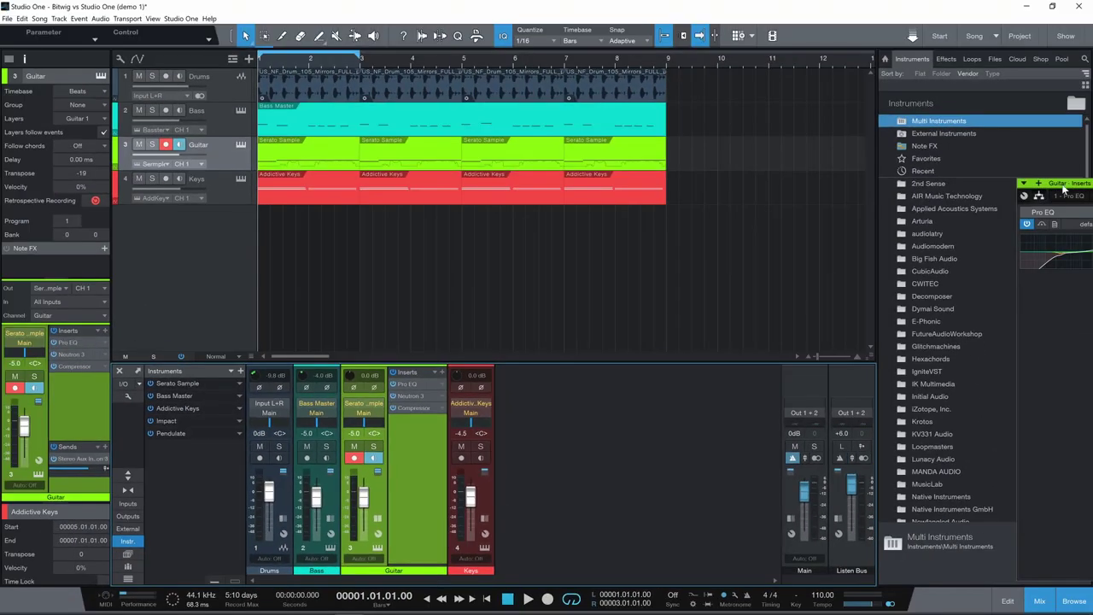
- Switch to Studio One, move the Guitar inserts window into view, and add a Splitter after the Compressor in its routing
left_click_drag(1072, 185, 411, 74)
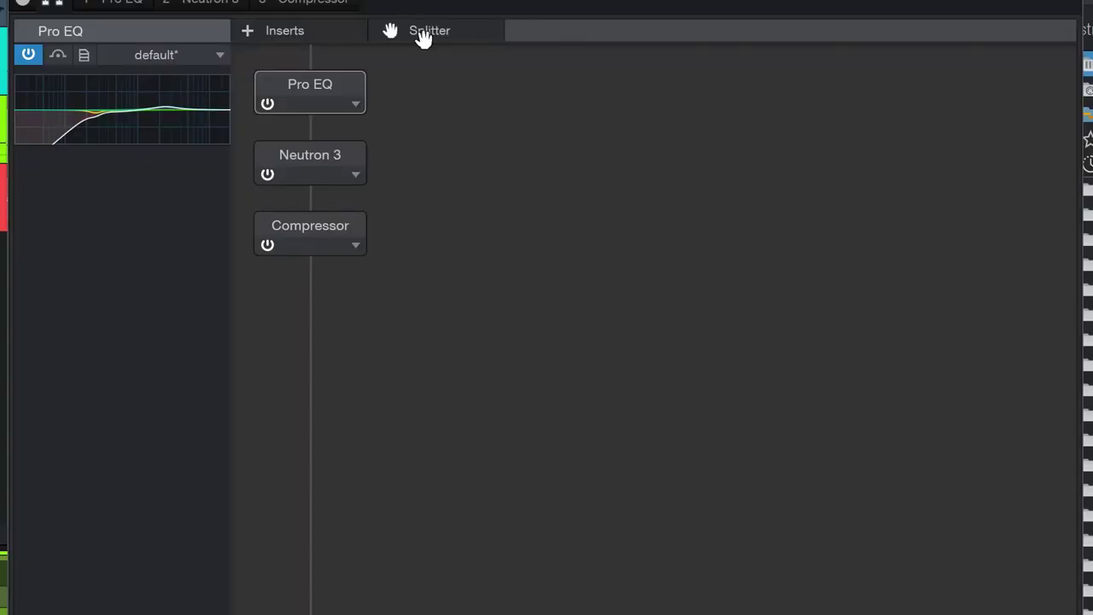
left_click_drag(418, 29, 297, 282)
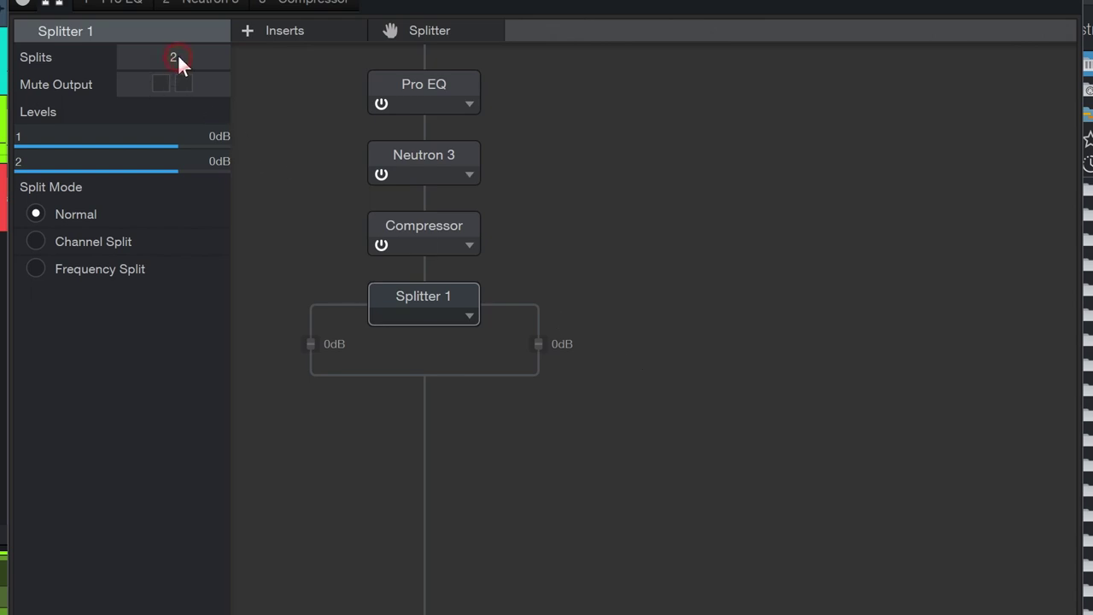
- Set Splitter 1 to Frequency Split and add a Pro EQ to its first branch
mouse_move(178, 57)
left_mouse_down()
mouse_move(179, 36)
mouse_move(183, 48)
left_mouse_up()
left_click(36, 269)
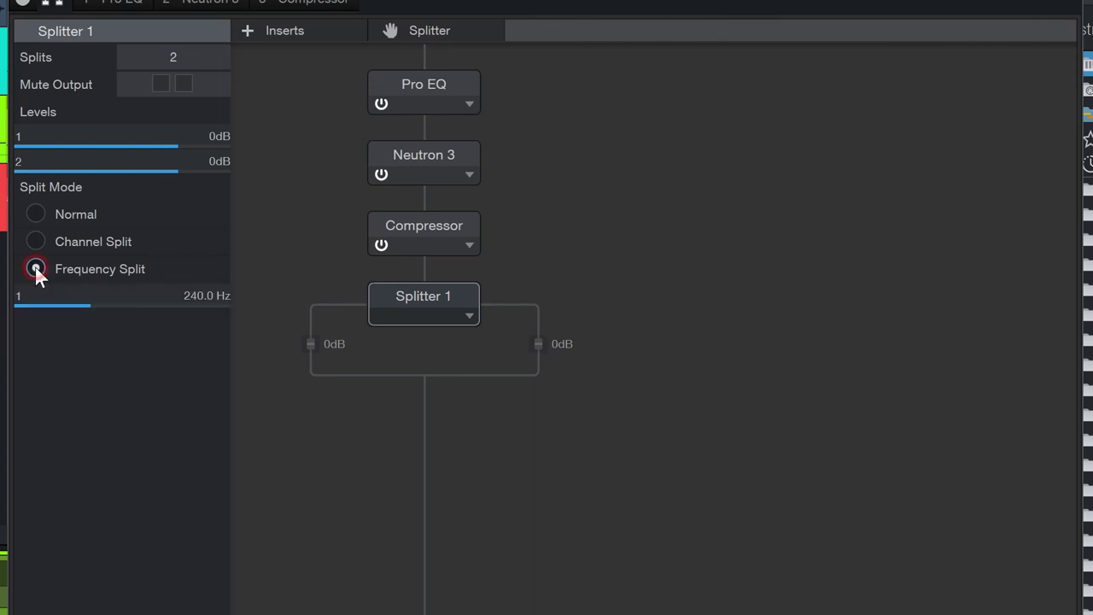
left_click(263, 30)
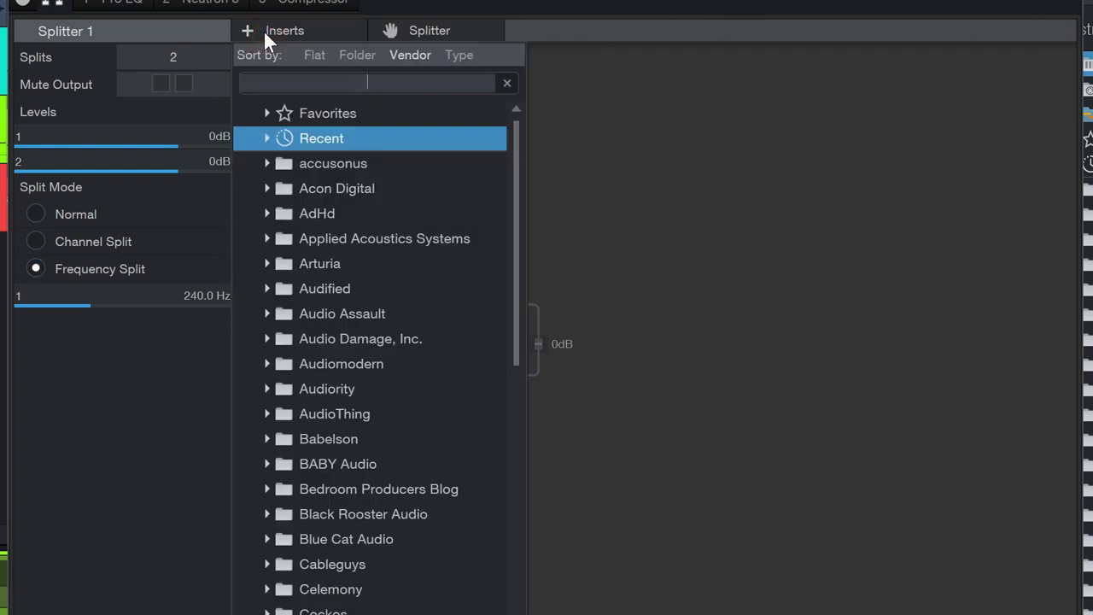
type("eq")
key("Return")
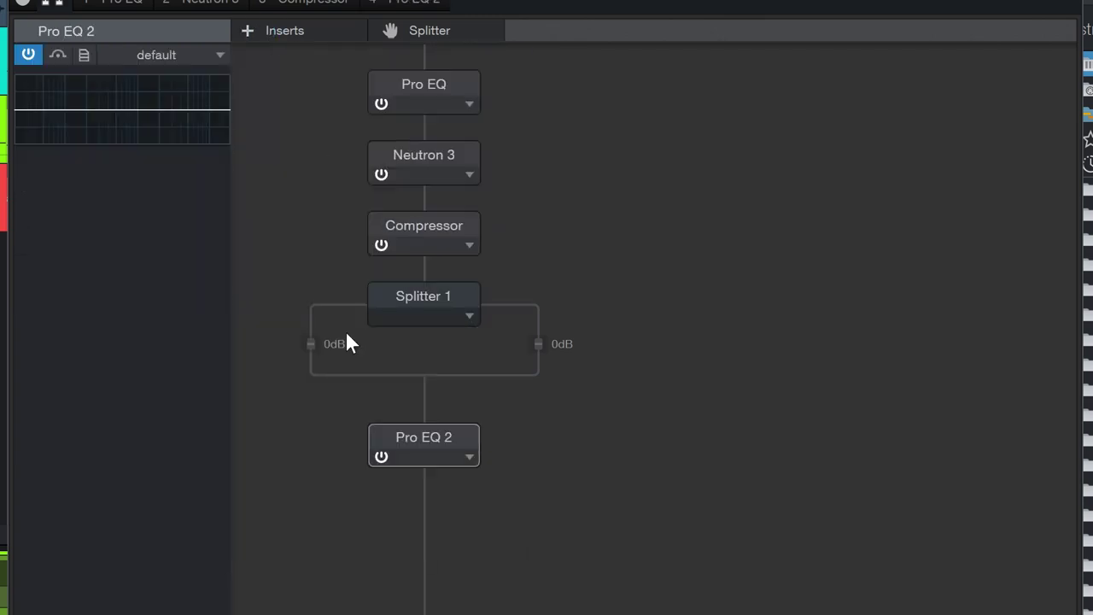
left_click_drag(416, 438, 346, 409)
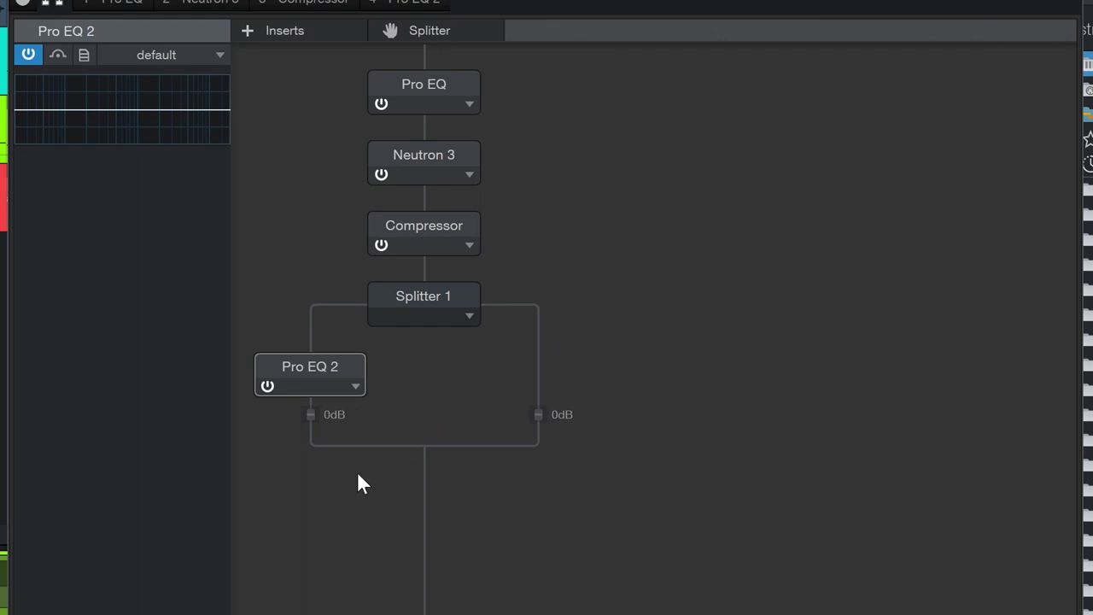
- Find the stock Compressor by searching for "comp" and add it to Splitter 1's second branch
left_click(265, 25)
type("c")
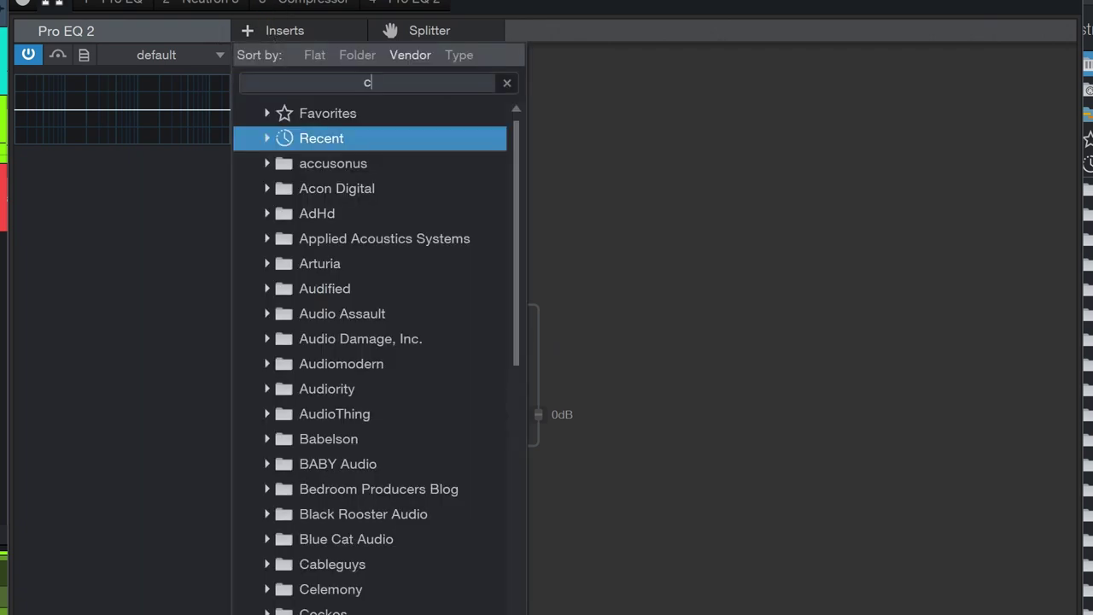
type("op")
key("BackSpace")
key("BackSpace")
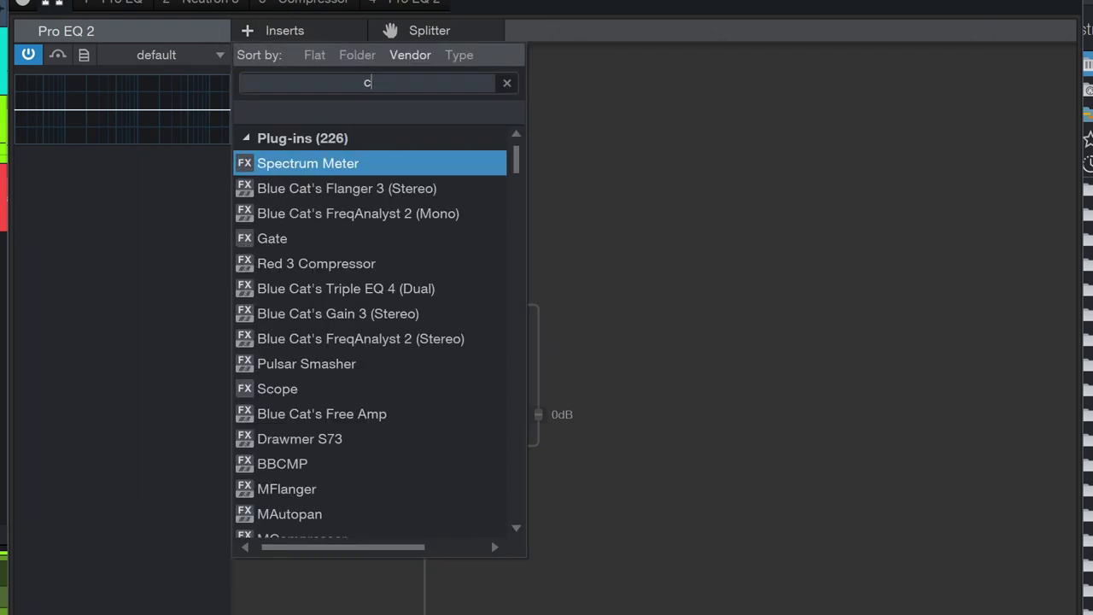
type("omp")
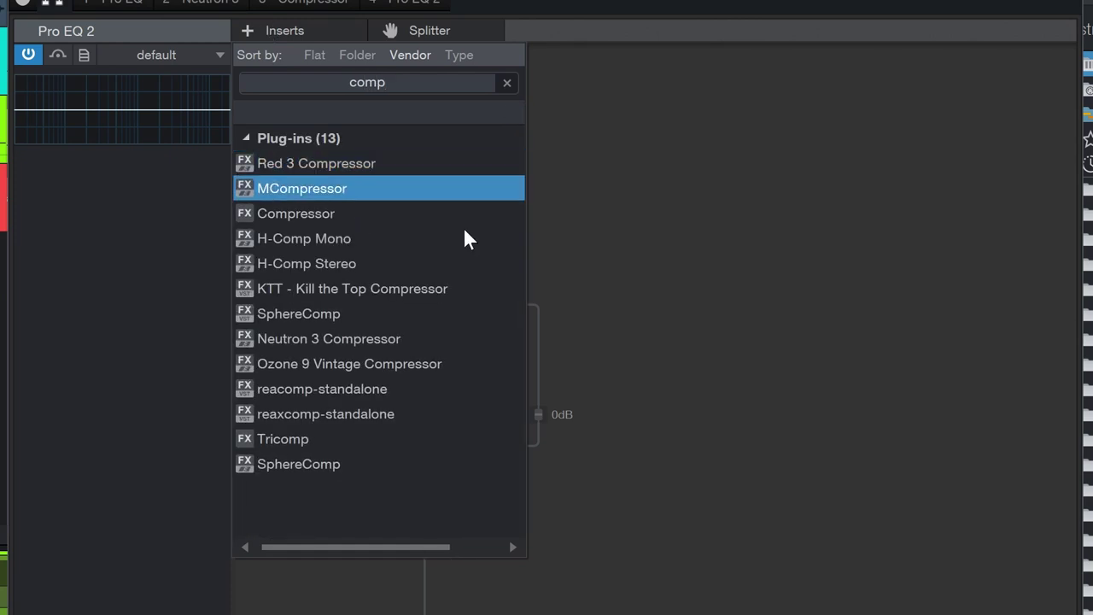
left_click(355, 218)
left_click_drag(440, 509, 535, 386)
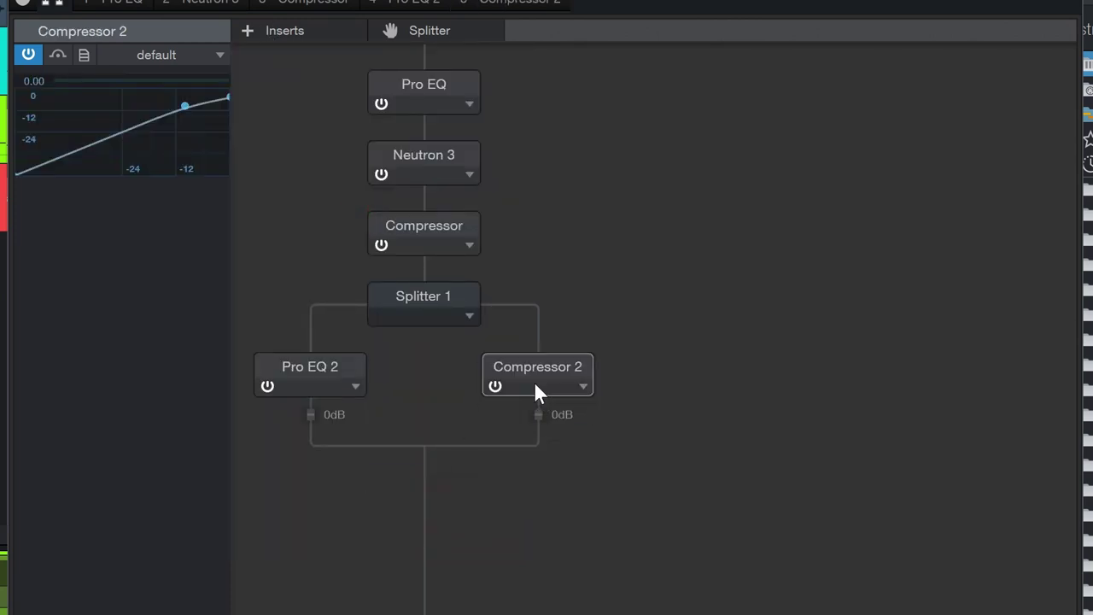
- Nest another Splitter after Pro EQ 2 and swap Pro EQ 2 and Compressor 2 between Splitter 1's branches
left_click_drag(431, 43, 325, 416)
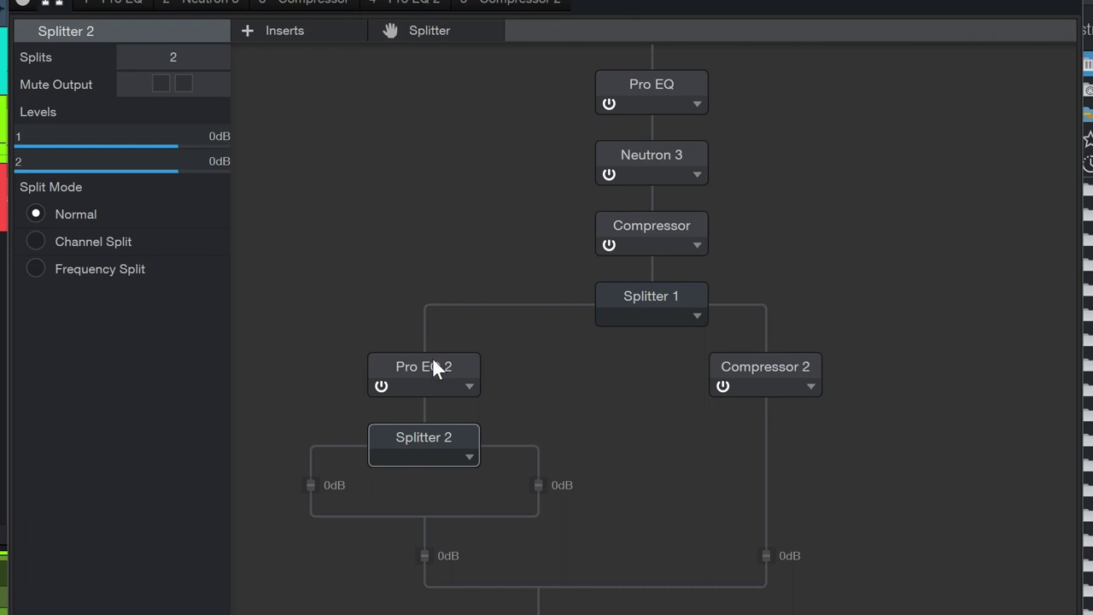
left_click_drag(434, 363, 812, 454)
left_click_drag(768, 367, 453, 354)
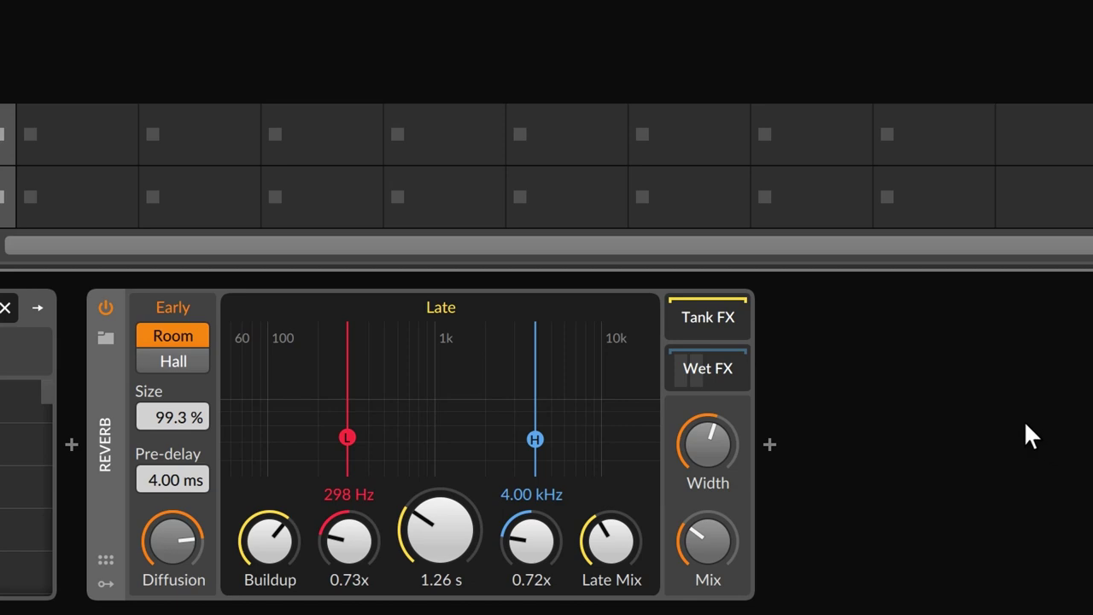
- In Bitwig Studio, reveal the Reverb's modulator slots, insert an LFO in the first slot and inspect its settings
left_click(105, 586)
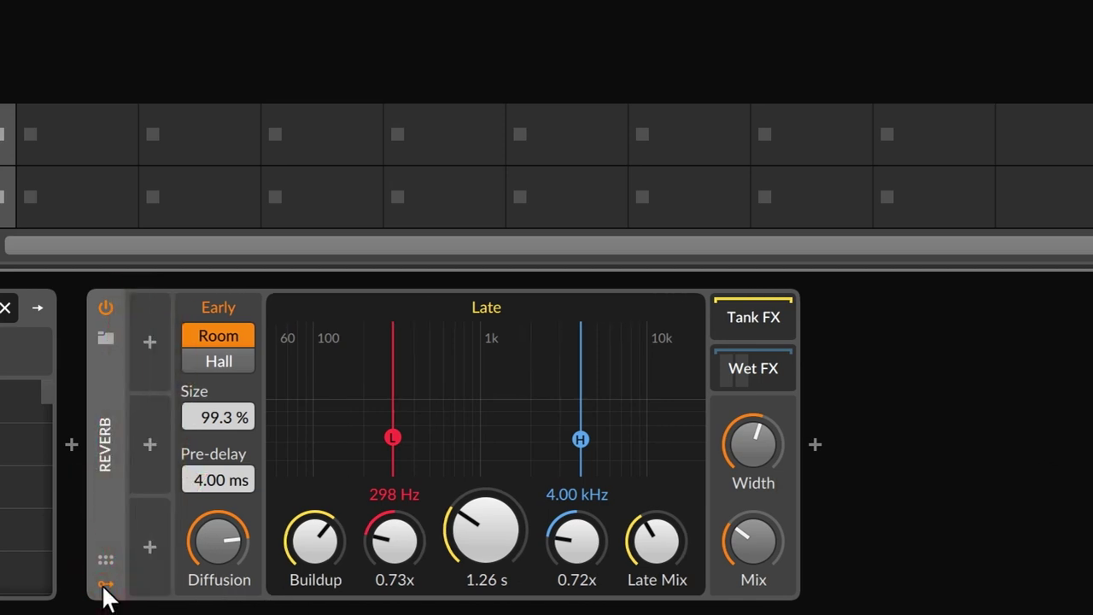
left_click(148, 340)
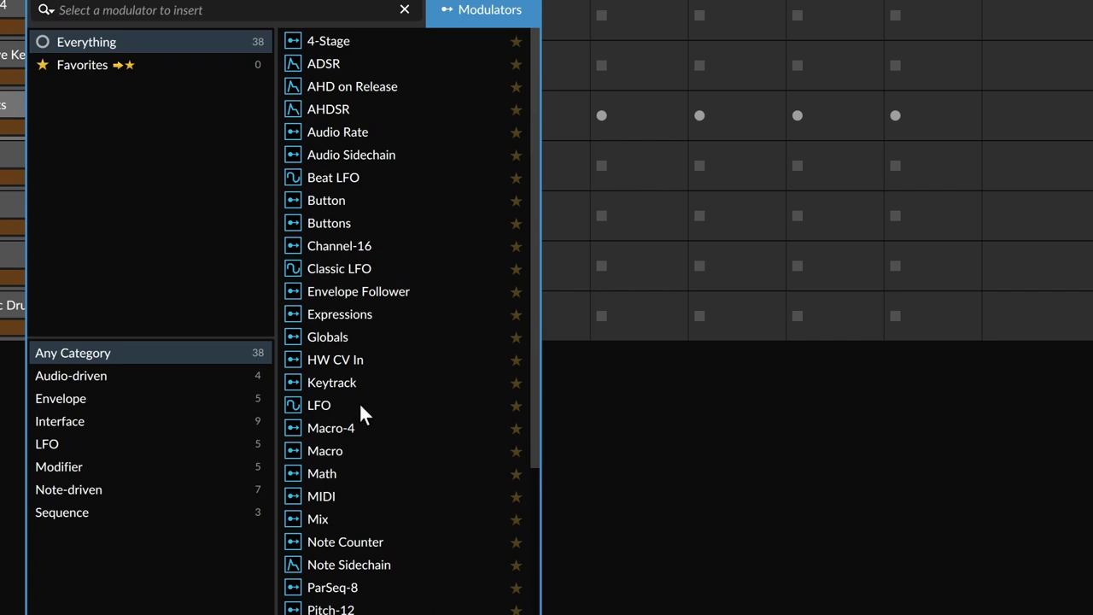
left_click(322, 401)
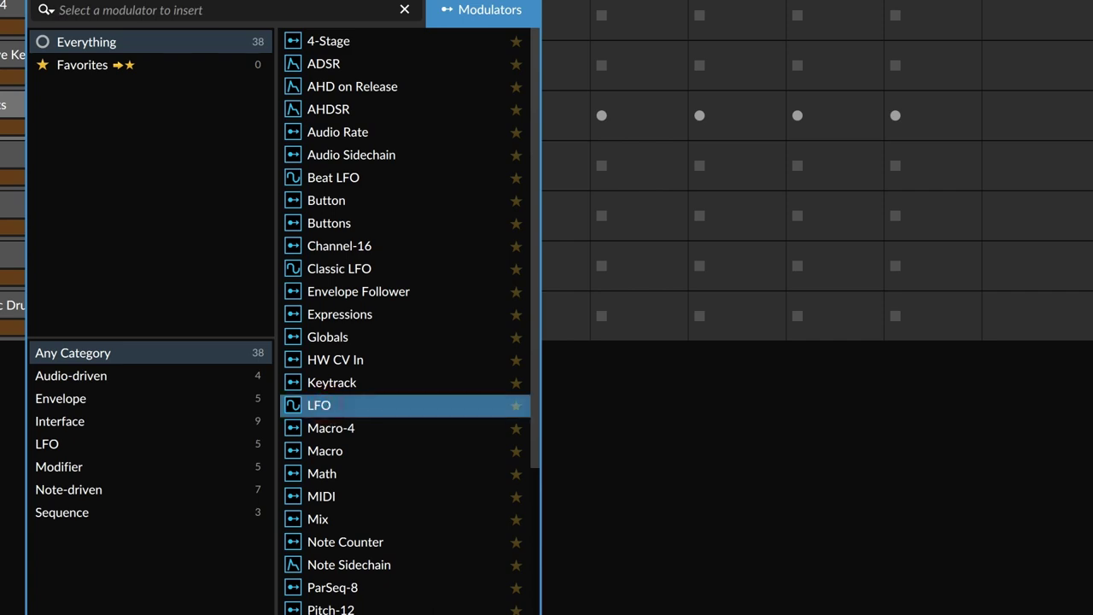
left_click(294, 424)
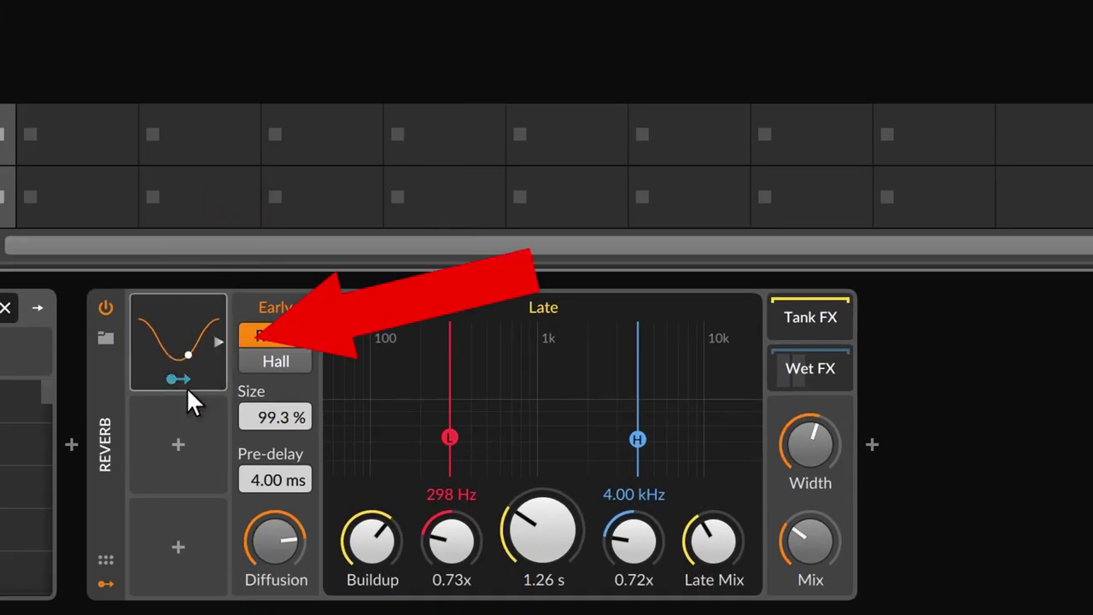
left_click(215, 340)
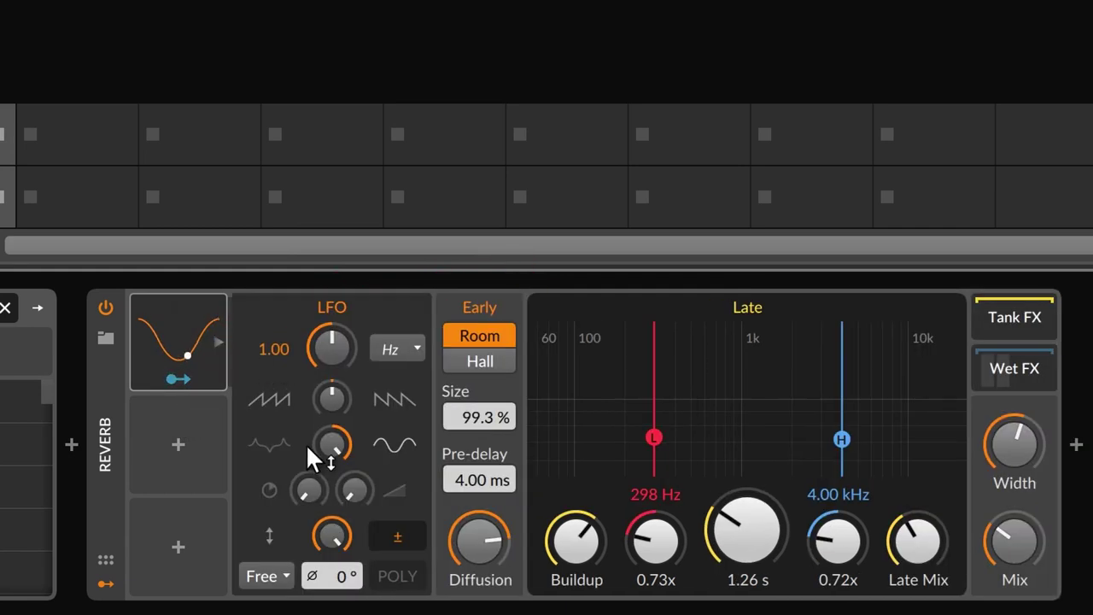
left_click(213, 342)
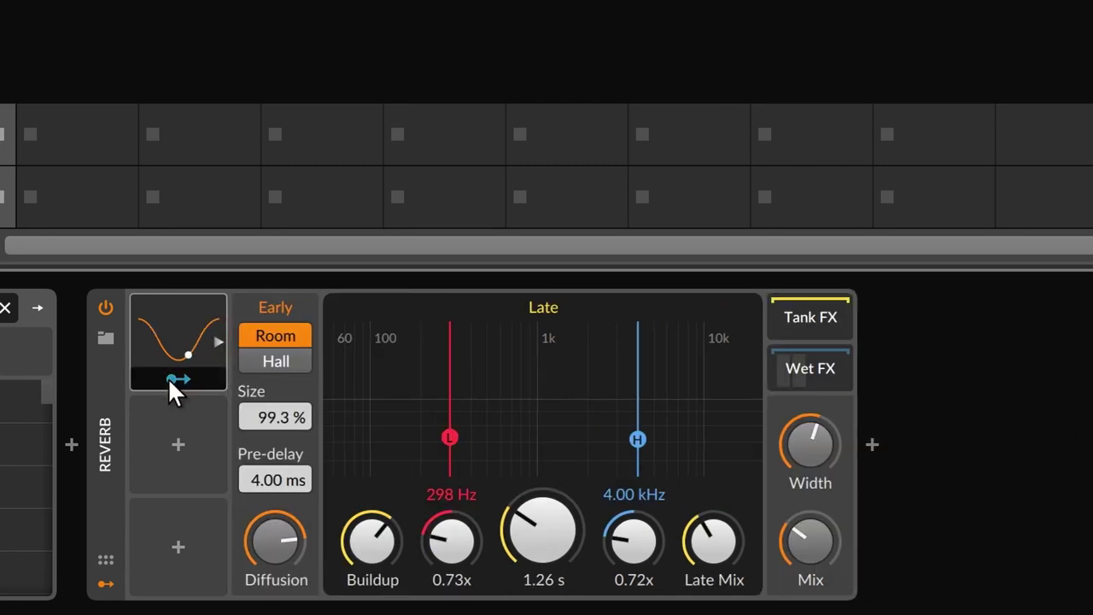
- Map the LFO to the Reverb's Width with a modulation amount of about +0.37
left_click(170, 382)
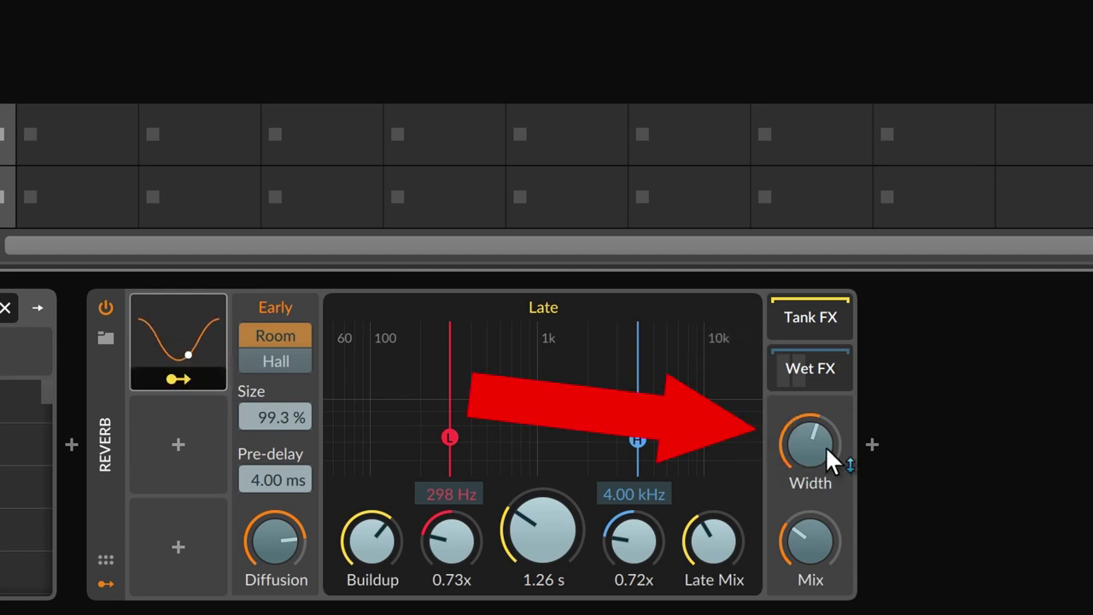
left_click_drag(818, 447, 818, 401)
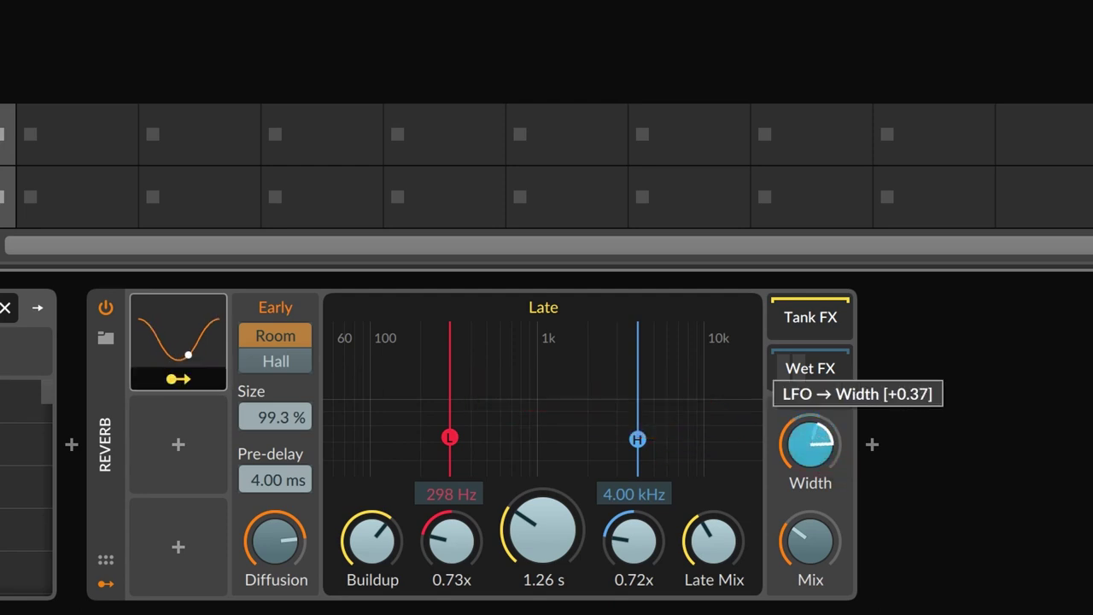
left_click(175, 380)
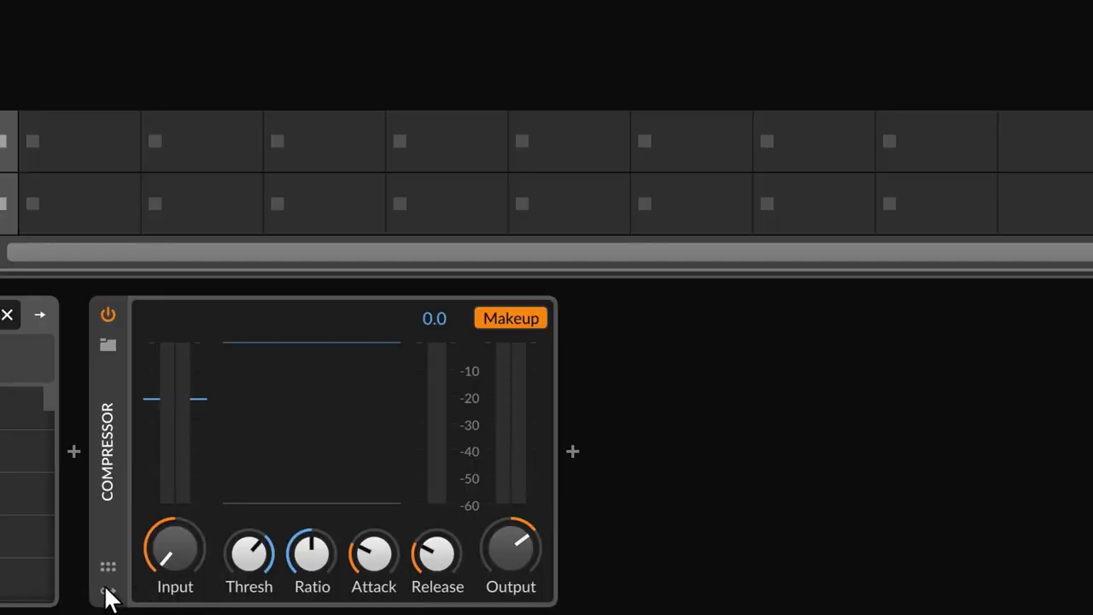
- Reveal the Compressor's modulator slots and open the modulator browser for the first slot
left_click(107, 591)
left_click(154, 349)
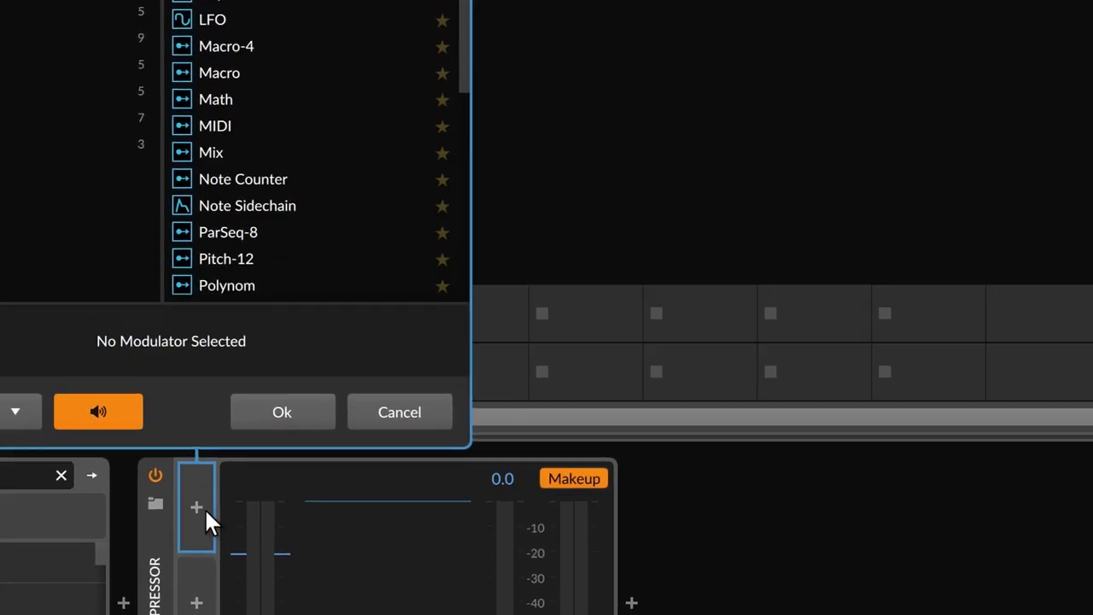